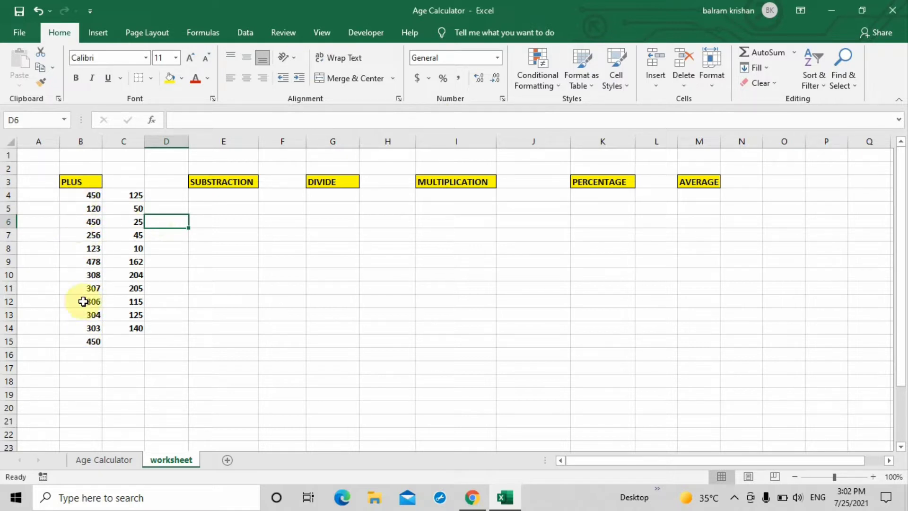
- Total B4:B15 into B16 with the Quick Analysis Sum, and check it against the sum of the selected cells
left_click(217, 289)
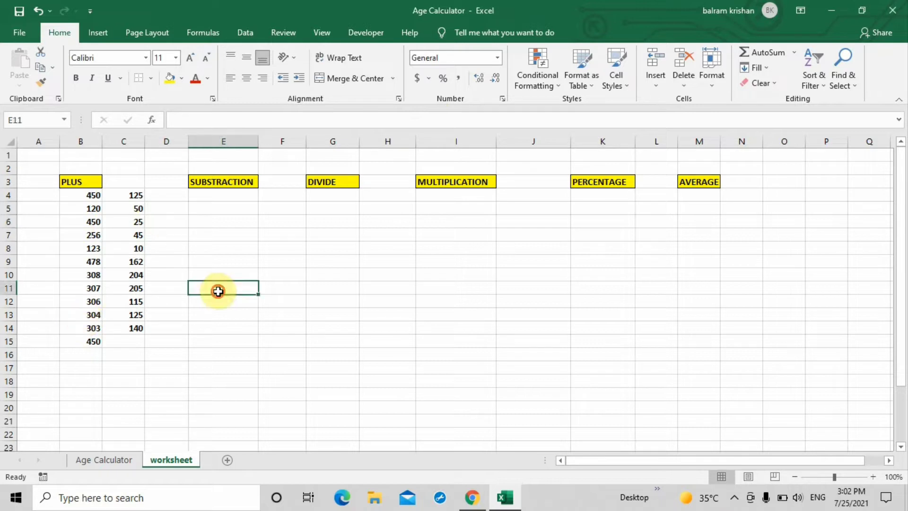
left_click_drag(82, 194, 88, 346)
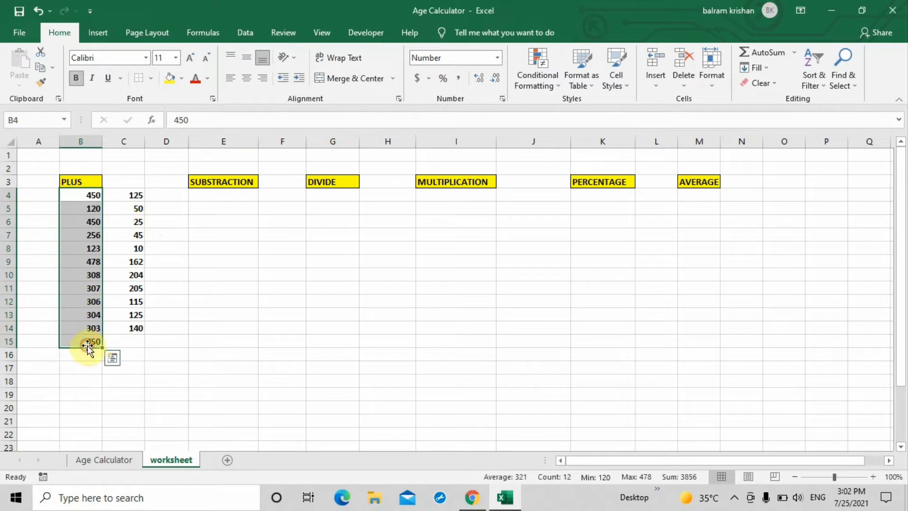
left_click(113, 362)
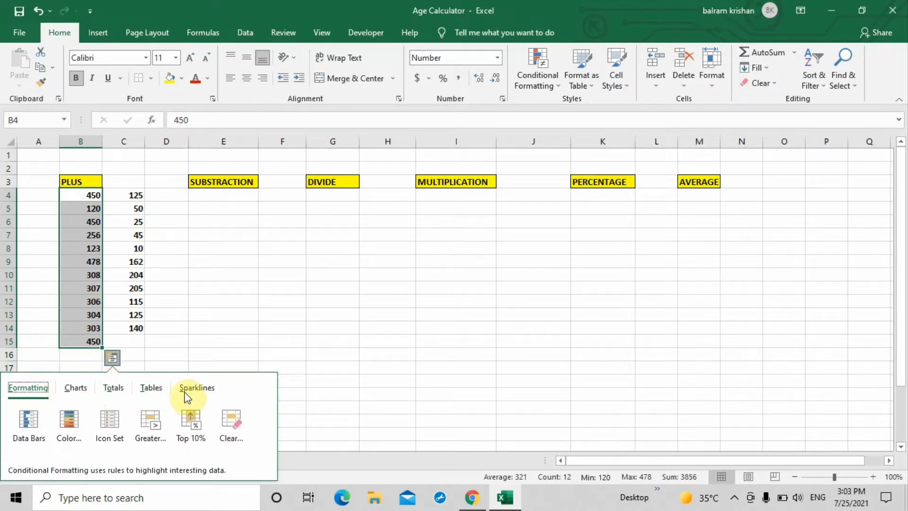
left_click(115, 396)
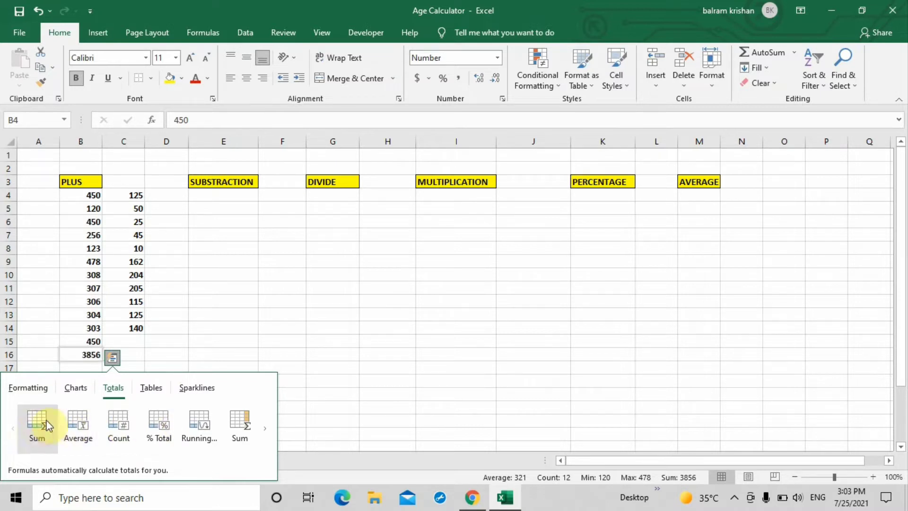
left_click(33, 424)
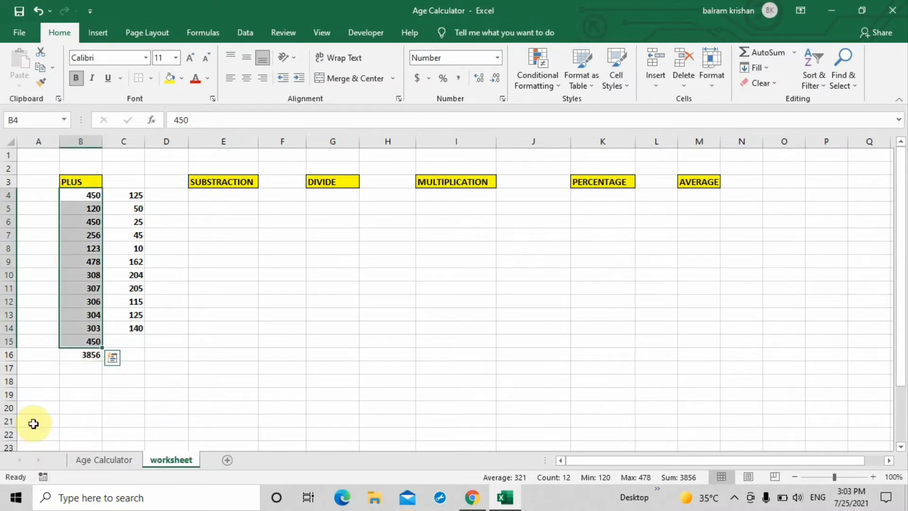
left_click(200, 369)
left_click(91, 356)
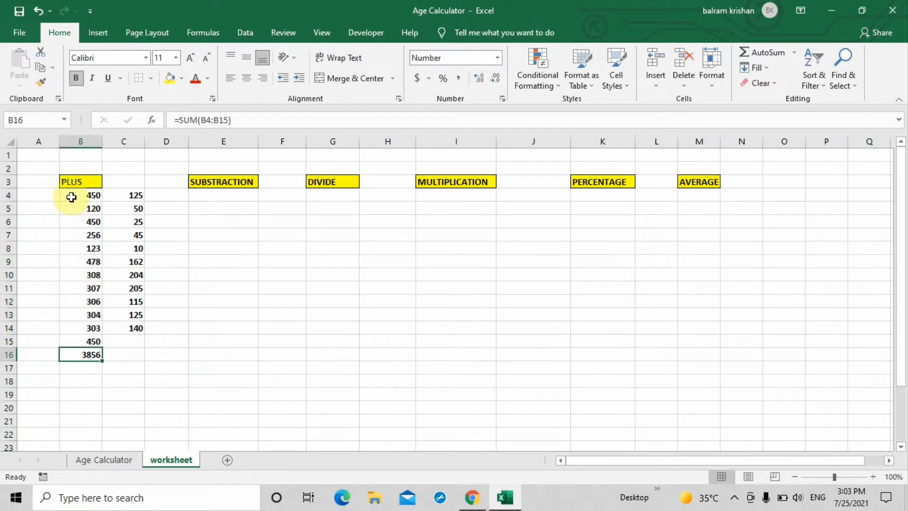
left_click_drag(72, 194, 75, 340)
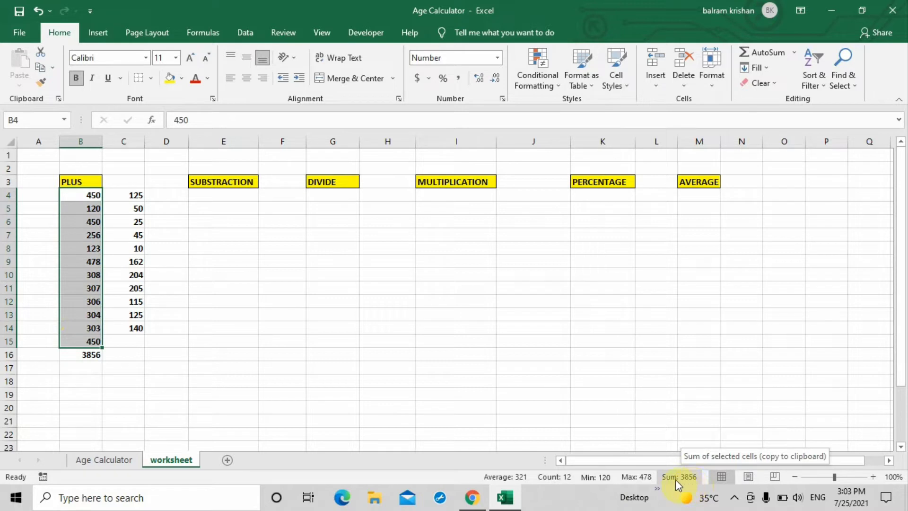
left_click(275, 352)
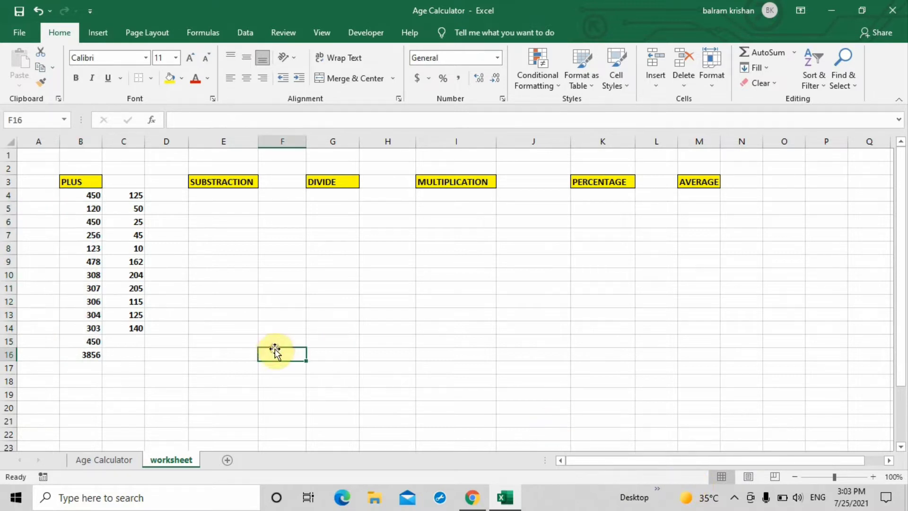
- Replace the total in B16 with the manually entered formula =SUM(B4:B15)
left_click(87, 355)
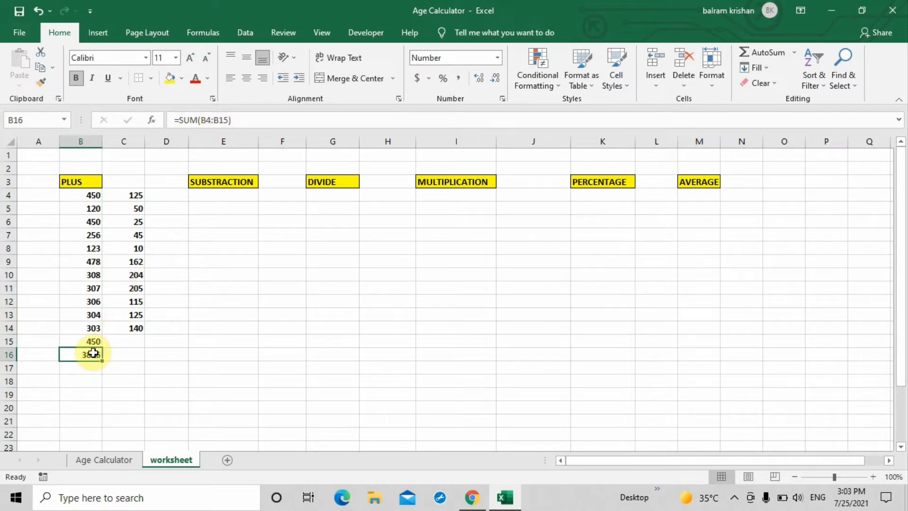
type("=")
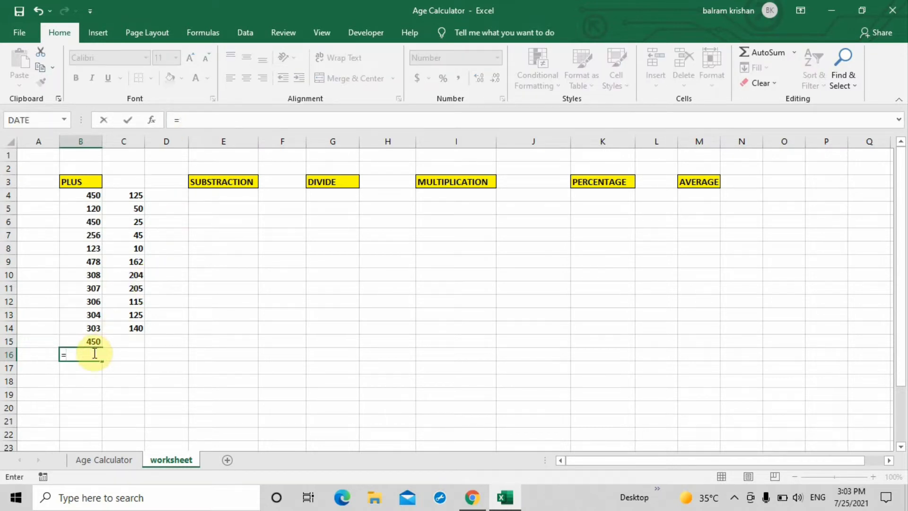
type("SUM")
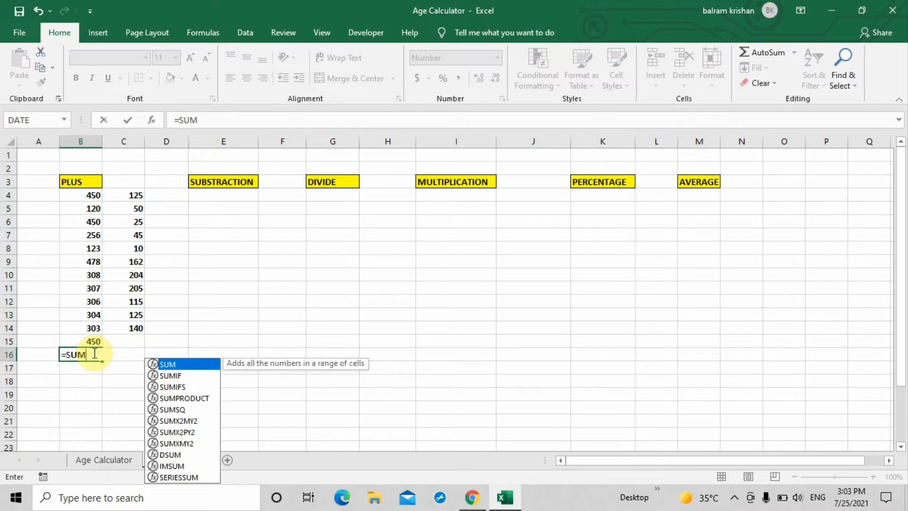
type("(")
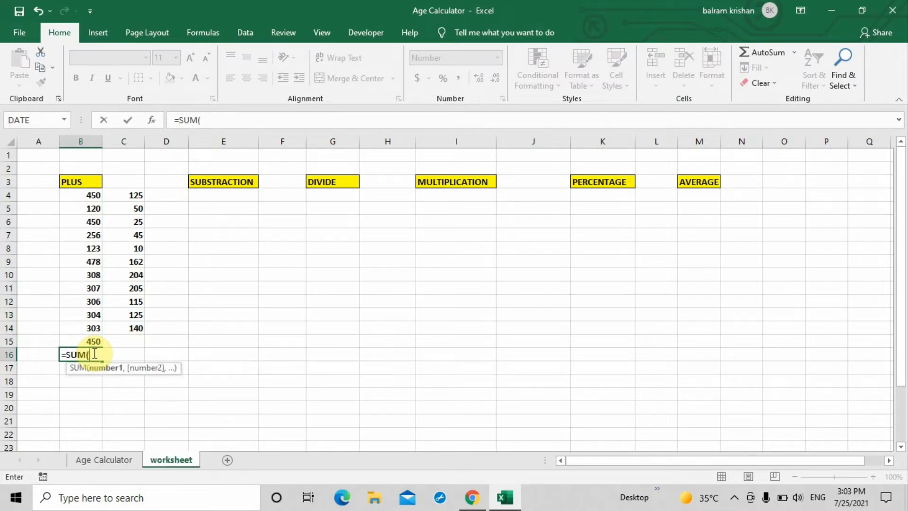
left_click_drag(66, 197, 75, 337)
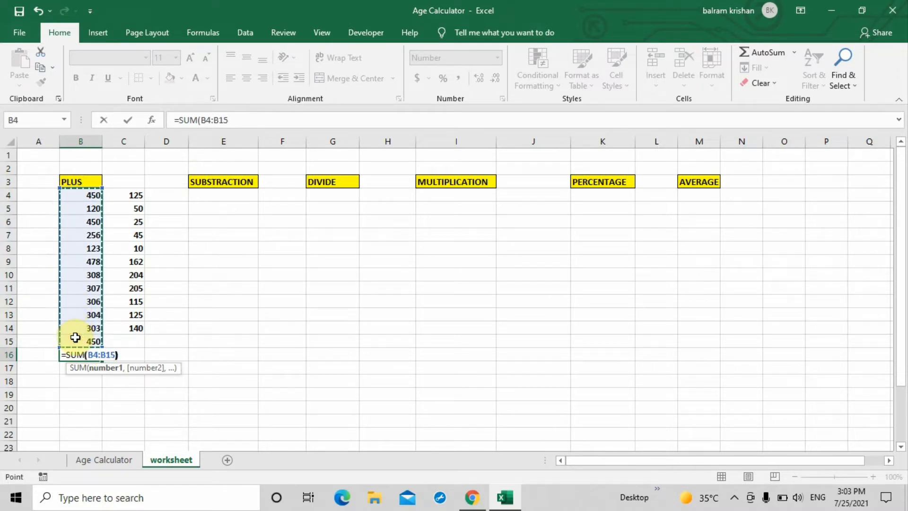
type(")")
key("Return")
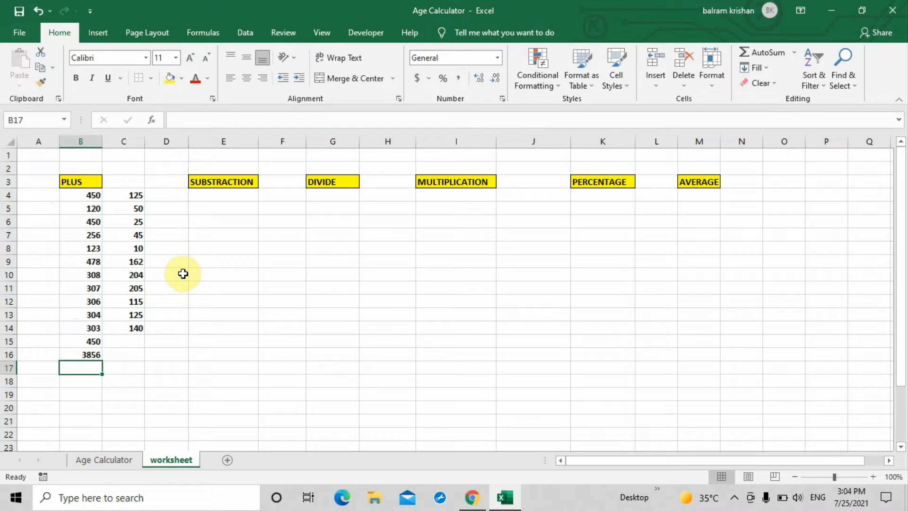
- Enter =B4-C4 in E4 under SUBSTRACTION and fill the formula down to E15
left_click(205, 192)
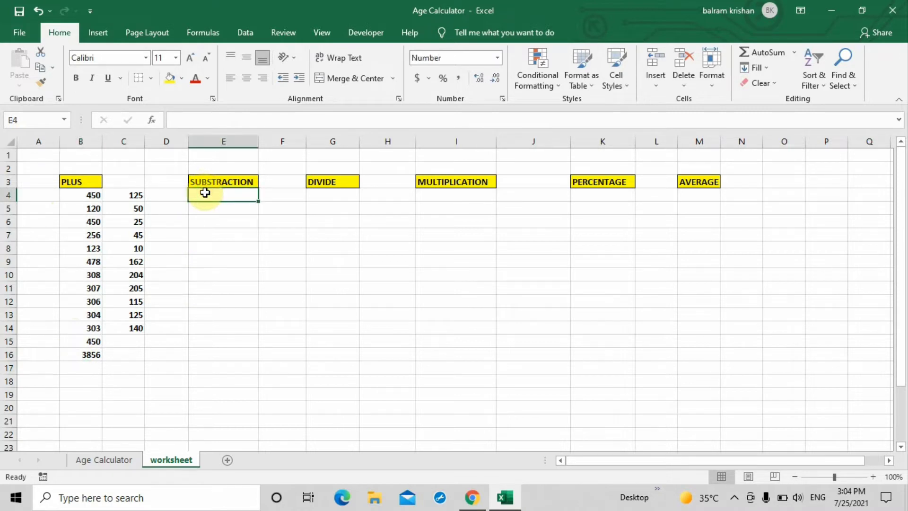
type("=")
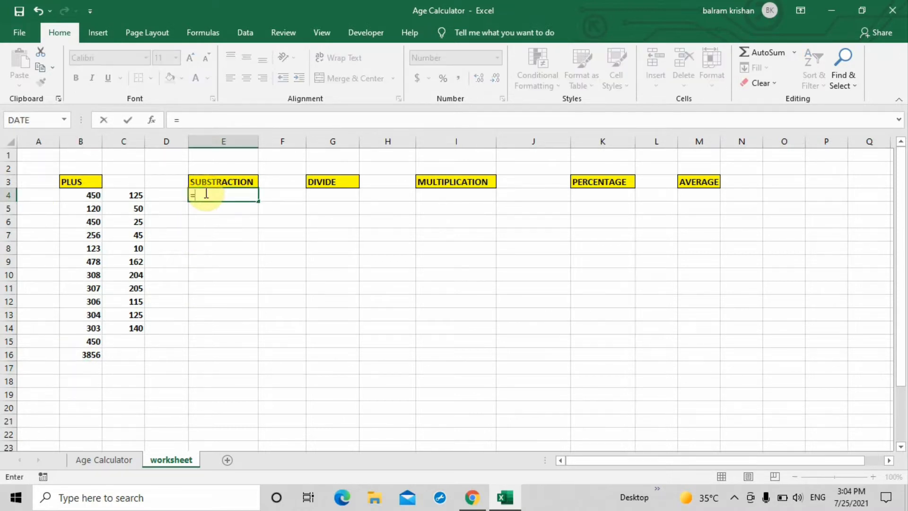
left_click(91, 195)
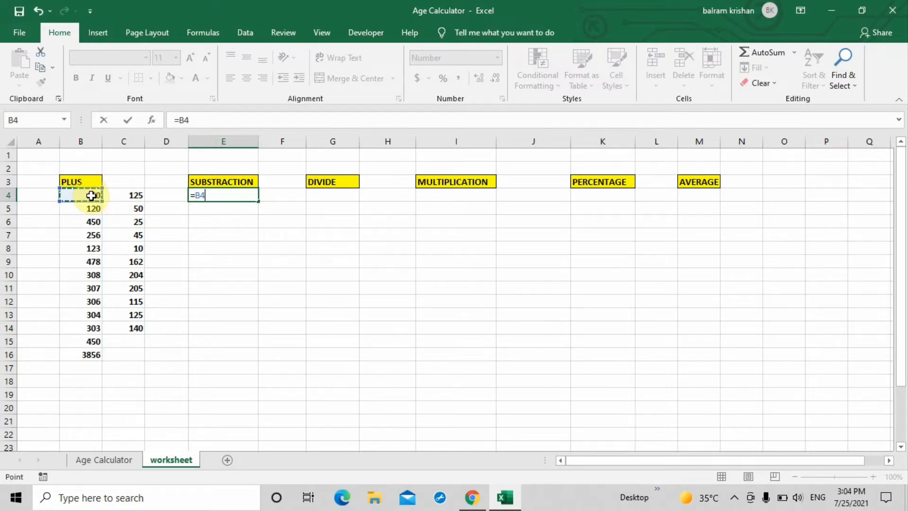
type("-")
left_click(119, 197)
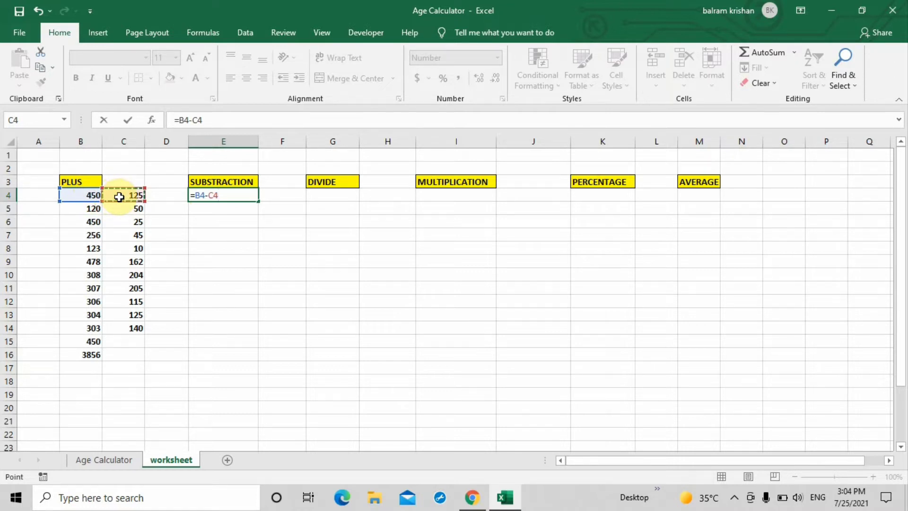
key("Return")
left_click(221, 194)
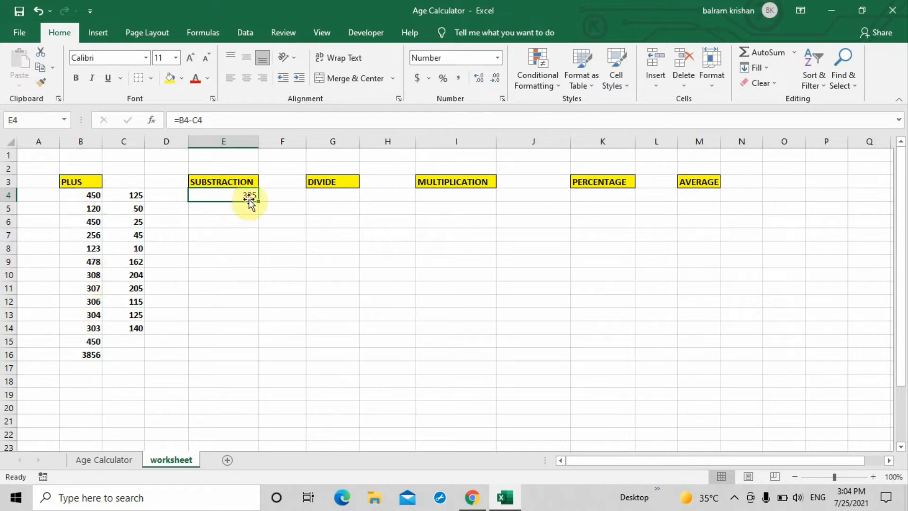
left_click_drag(254, 198, 244, 343)
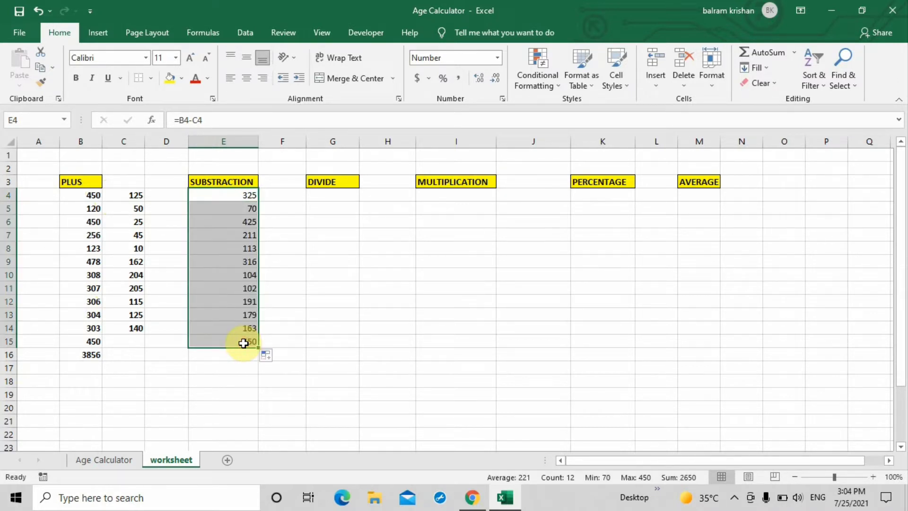
- Enter the missing value 150 in cell C15
left_click(127, 345)
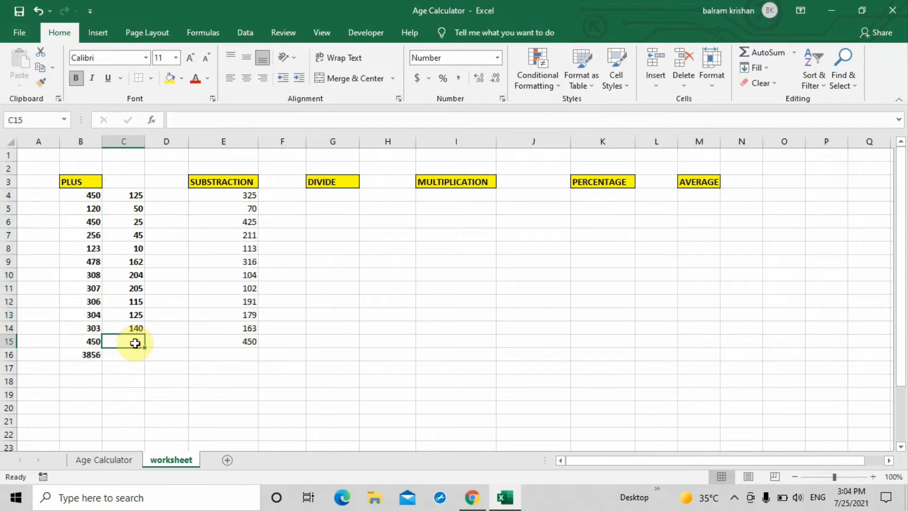
type("150")
key("Return")
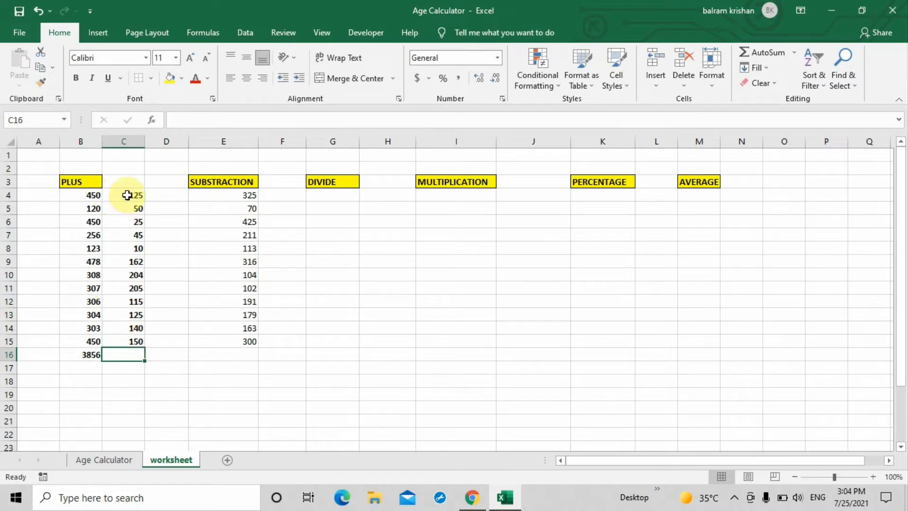
- Total the second number column in C16 with the formula =SUM(C4:C15)
left_click_drag(127, 194, 124, 299)
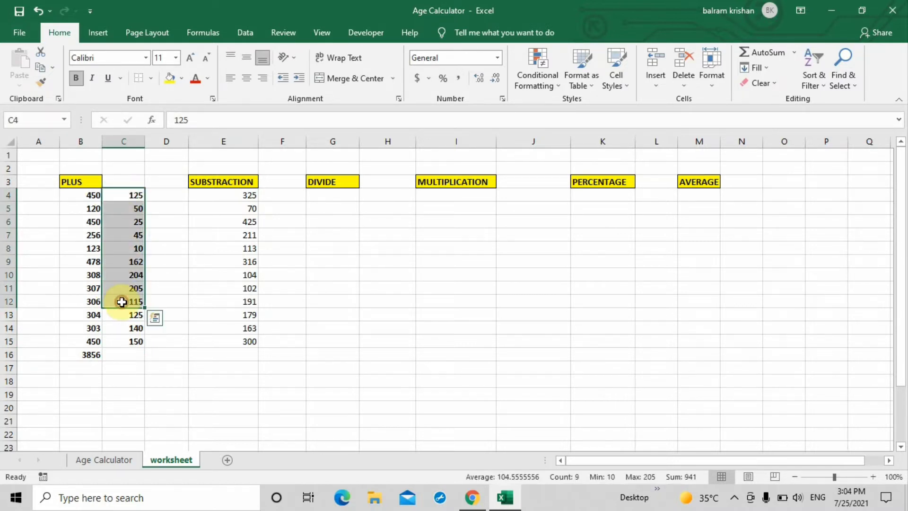
left_click(184, 334)
left_click(134, 354)
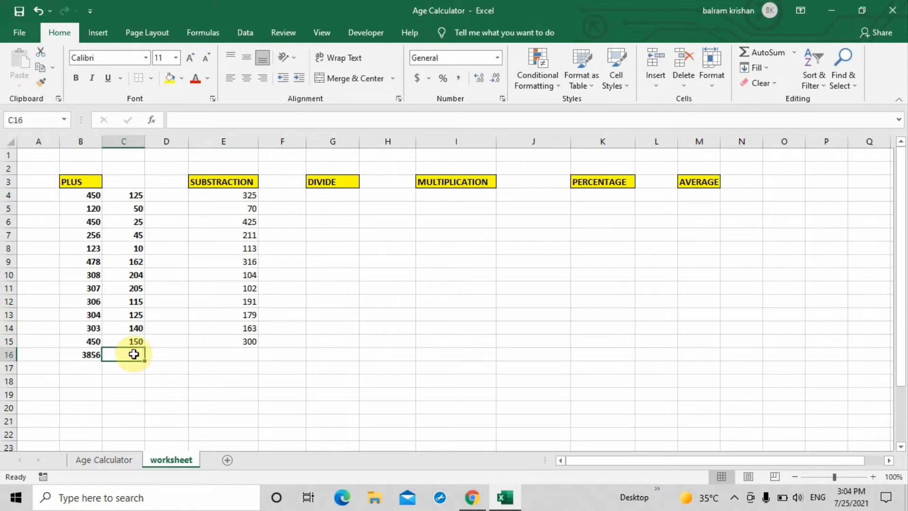
type("=")
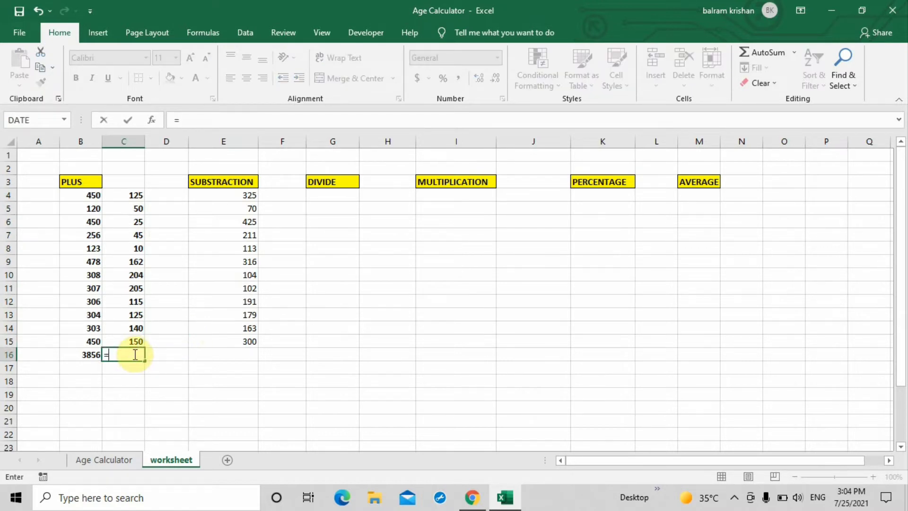
type("SUM")
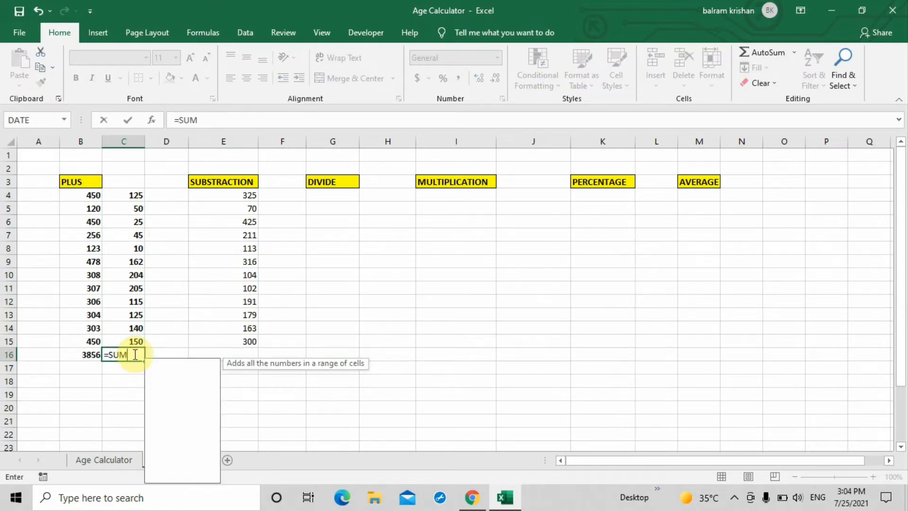
left_click(135, 354)
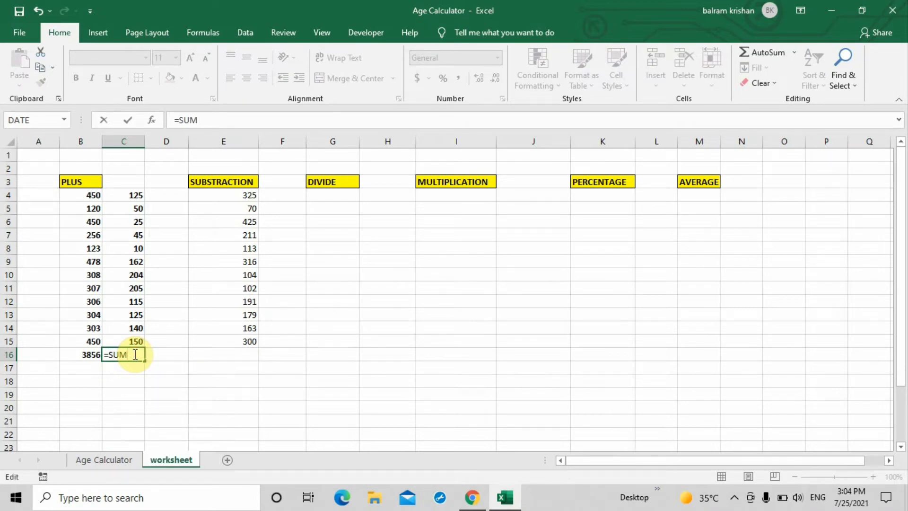
type("(")
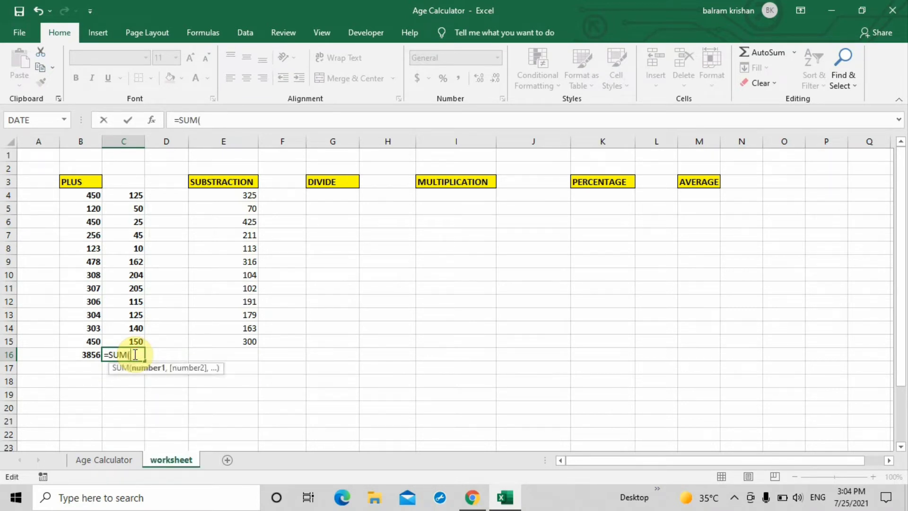
left_click_drag(130, 194, 124, 337)
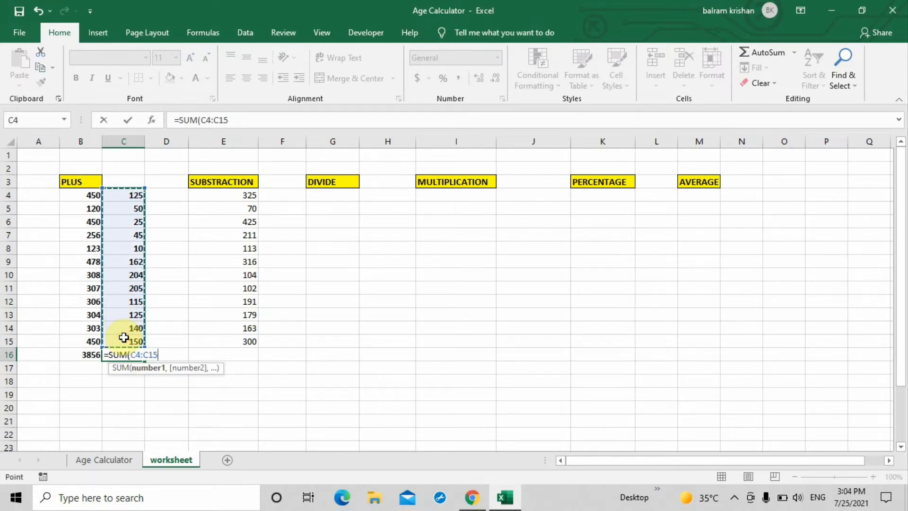
type(")")
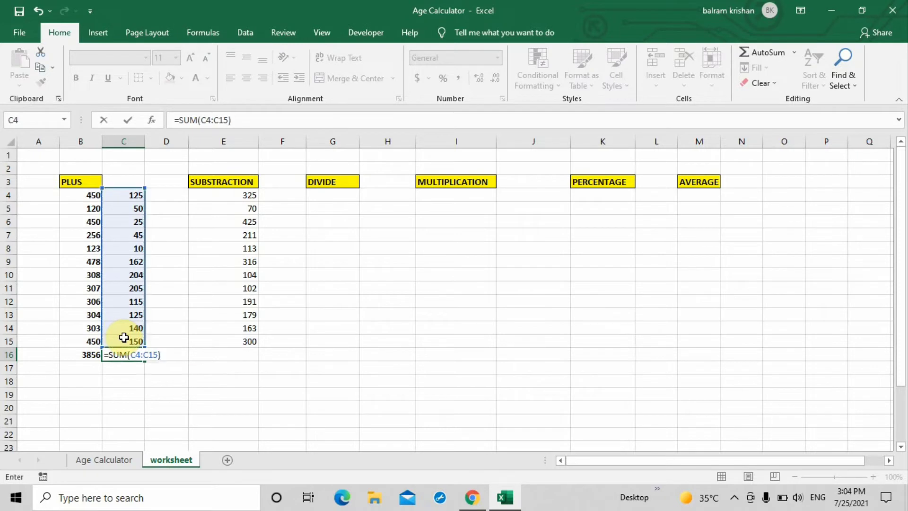
key("Return")
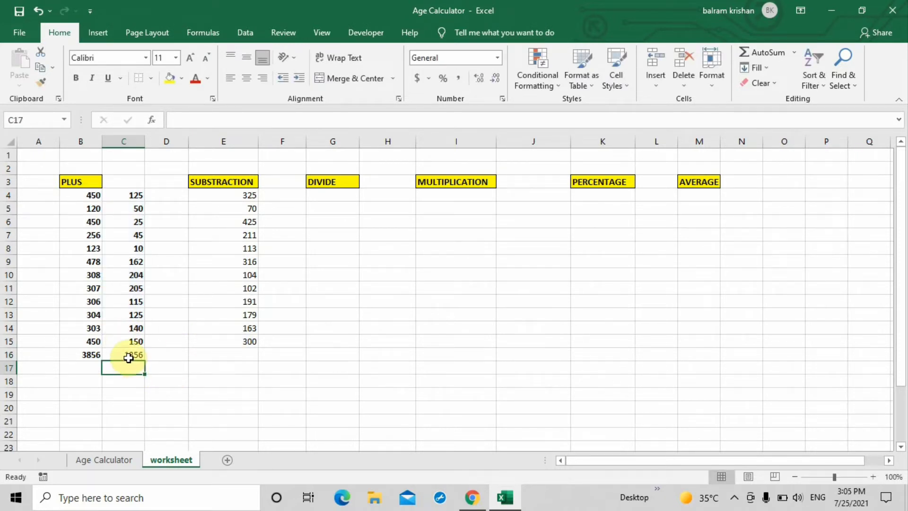
- Enter =B4/C4 in G4 under DIVIDE and fill the formula down to G15
left_click(330, 197)
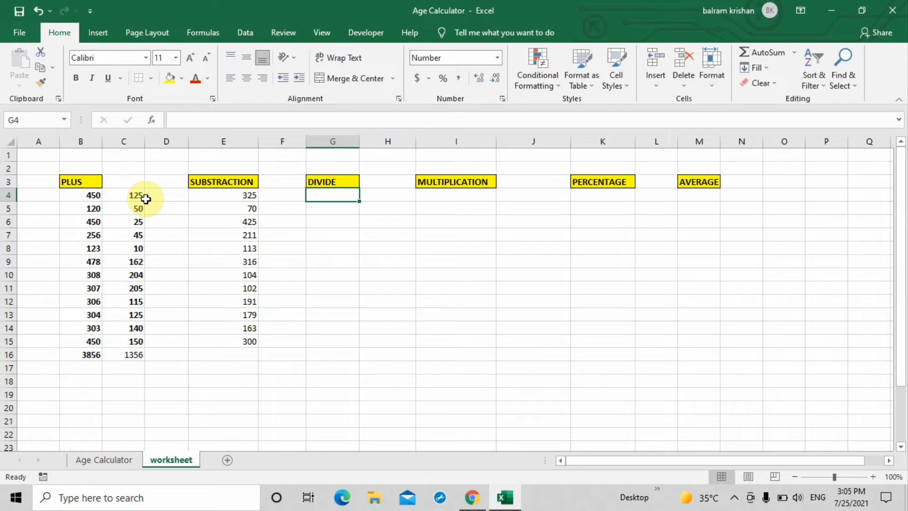
type("=")
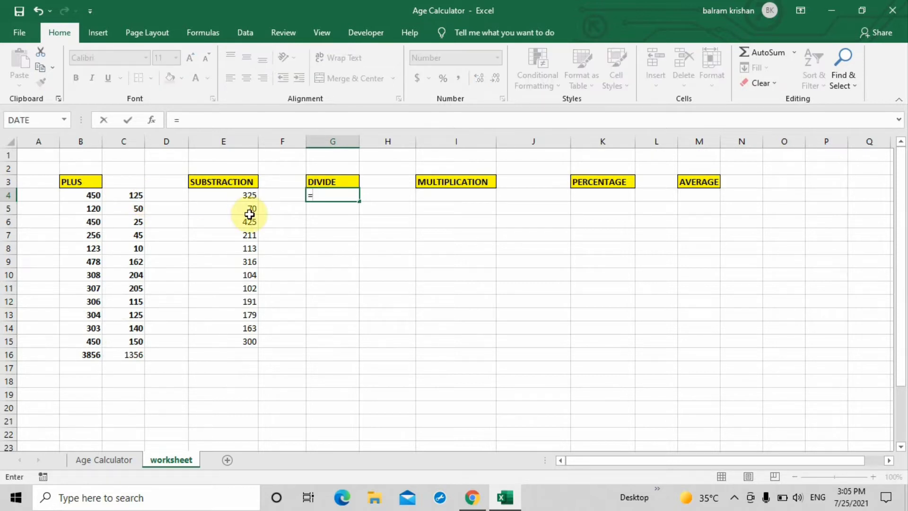
left_click(86, 199)
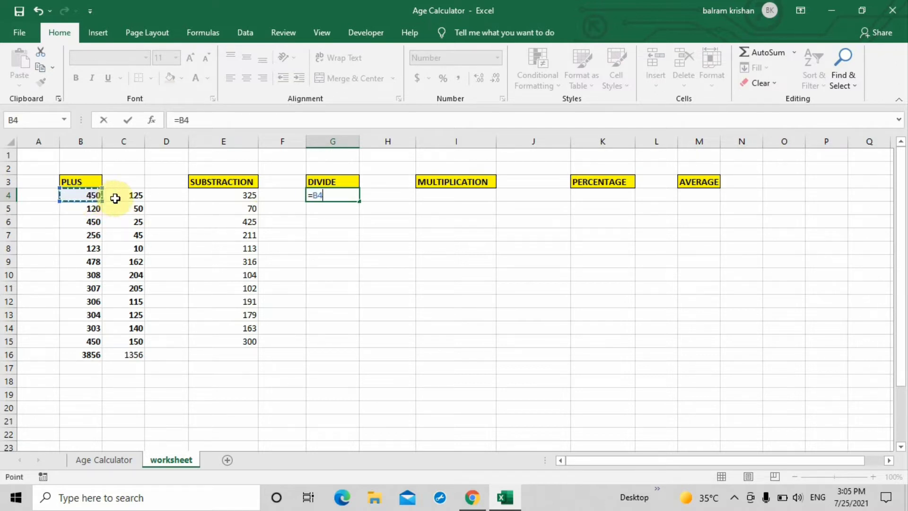
type("/")
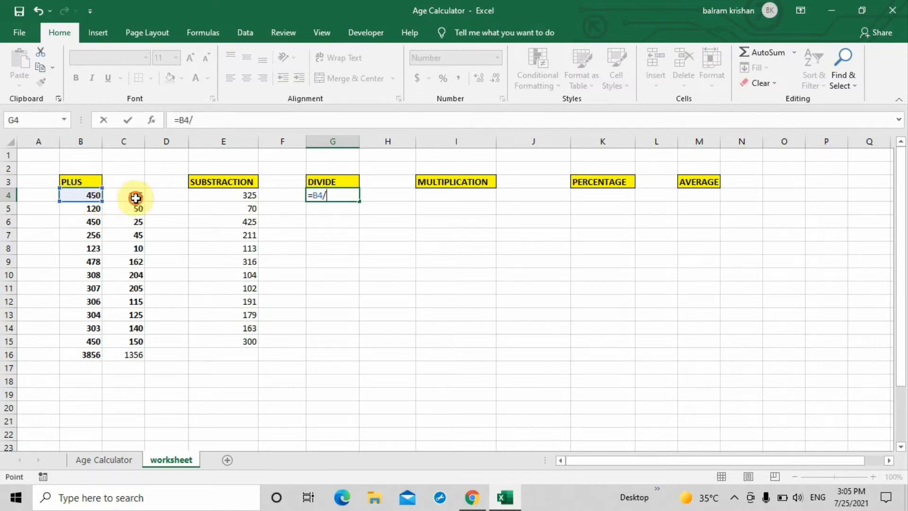
left_click(136, 199)
key("Return")
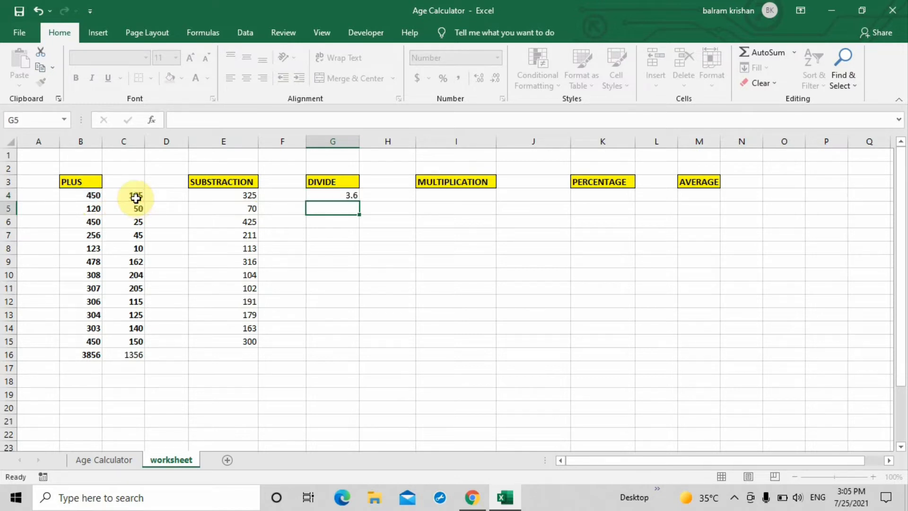
left_click(339, 195)
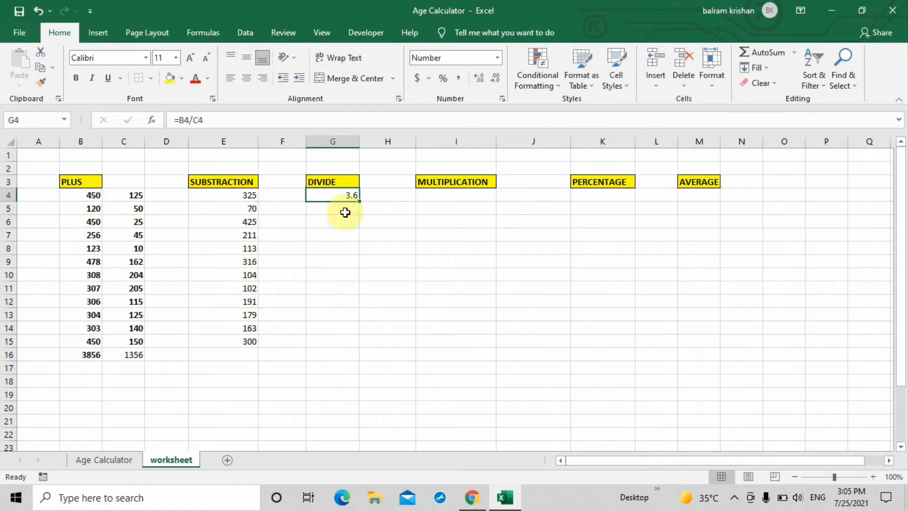
left_click_drag(359, 200, 357, 344)
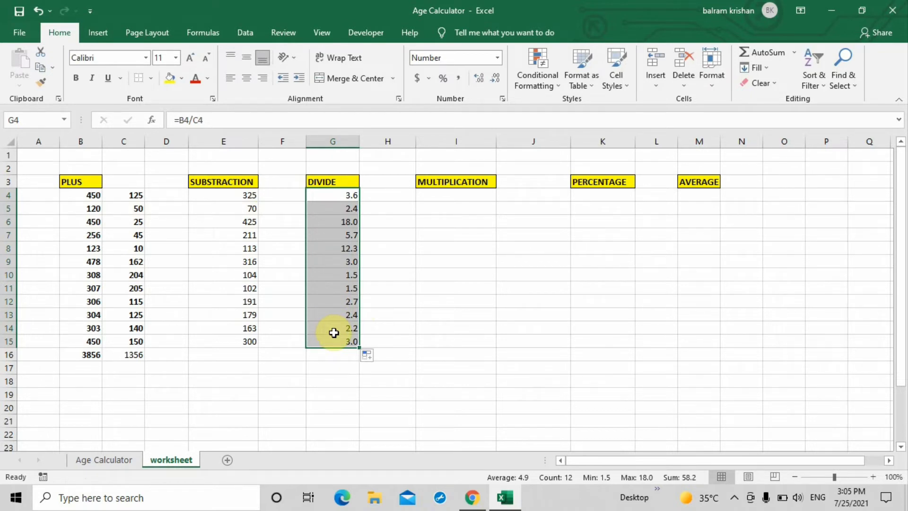
left_click(406, 311)
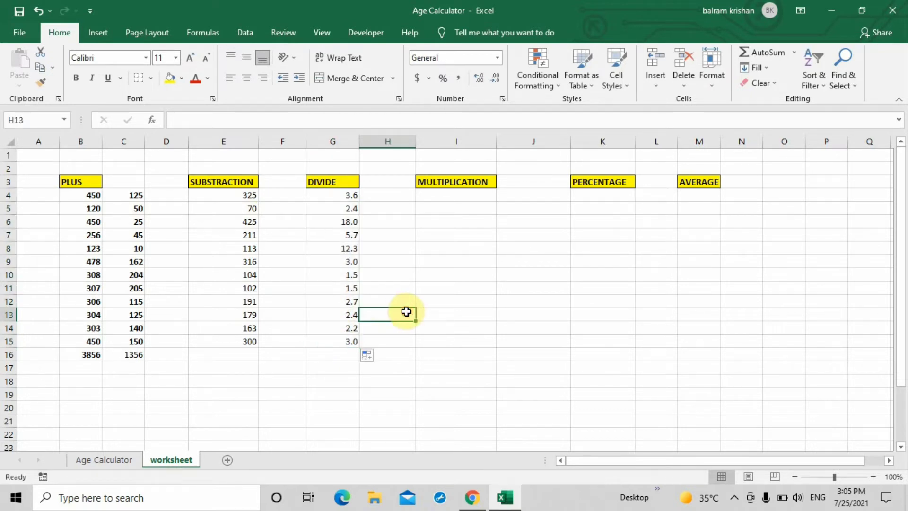
- Enter =B4*C4 in I4 under MULTIPLICATION and fill the formula down to I15
left_click(436, 198)
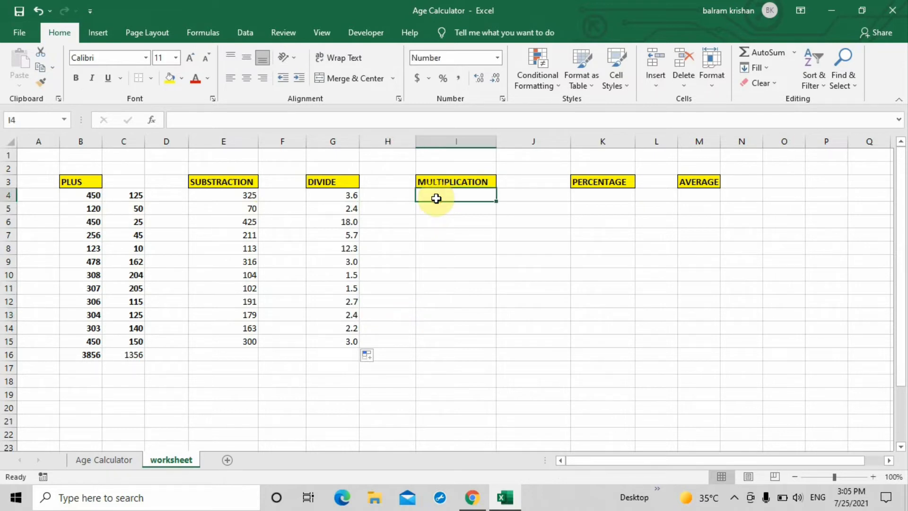
type("=")
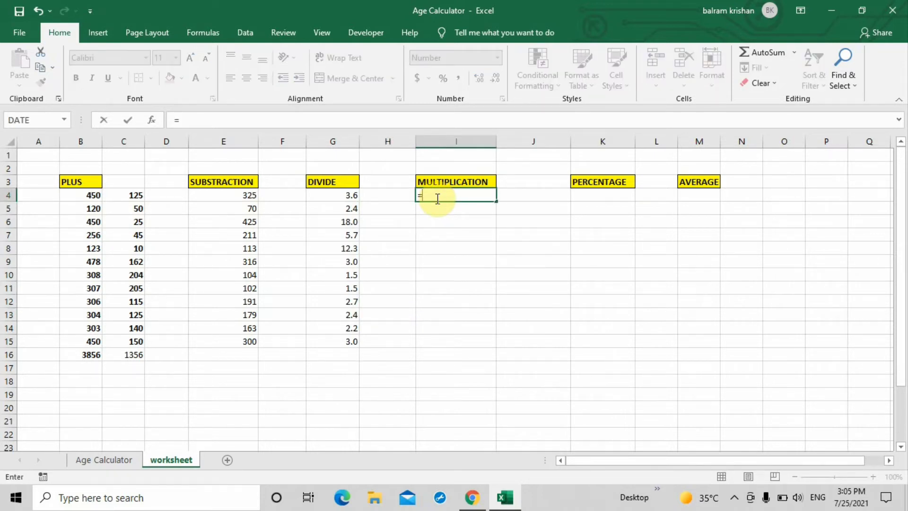
left_click(90, 198)
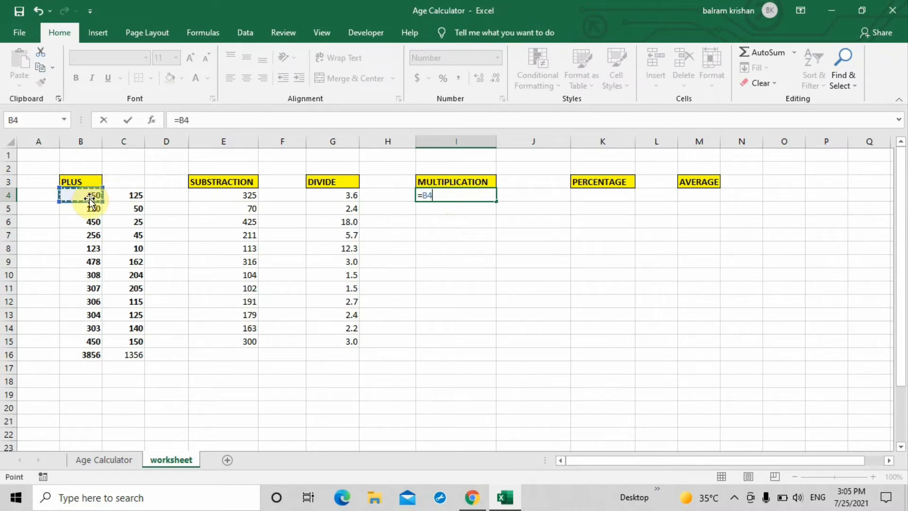
type("*")
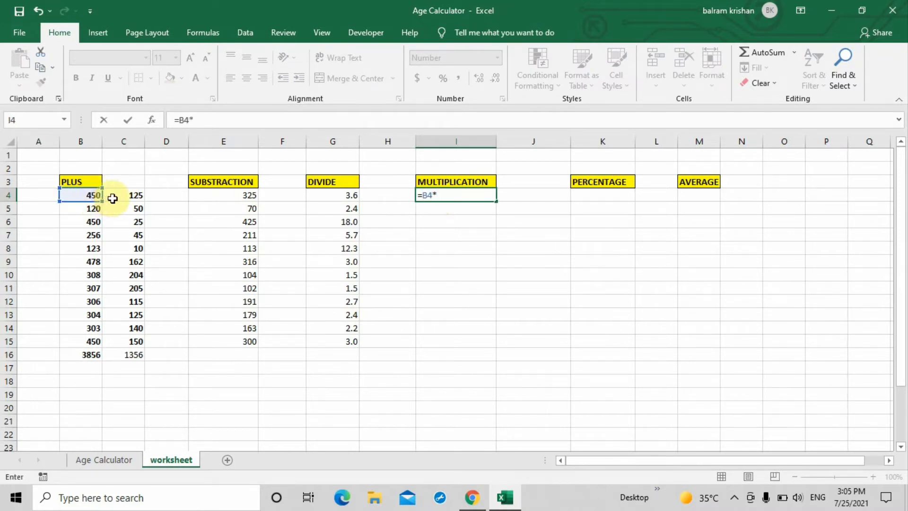
left_click(115, 199)
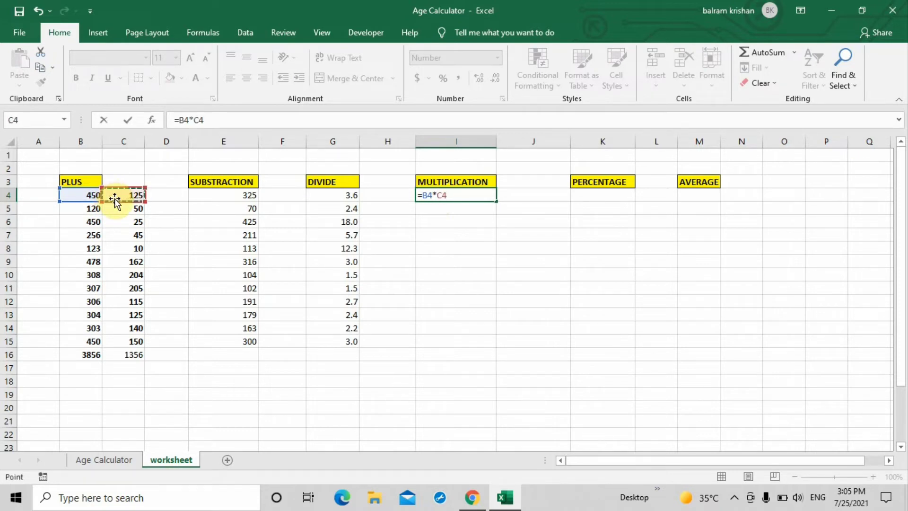
key("Return")
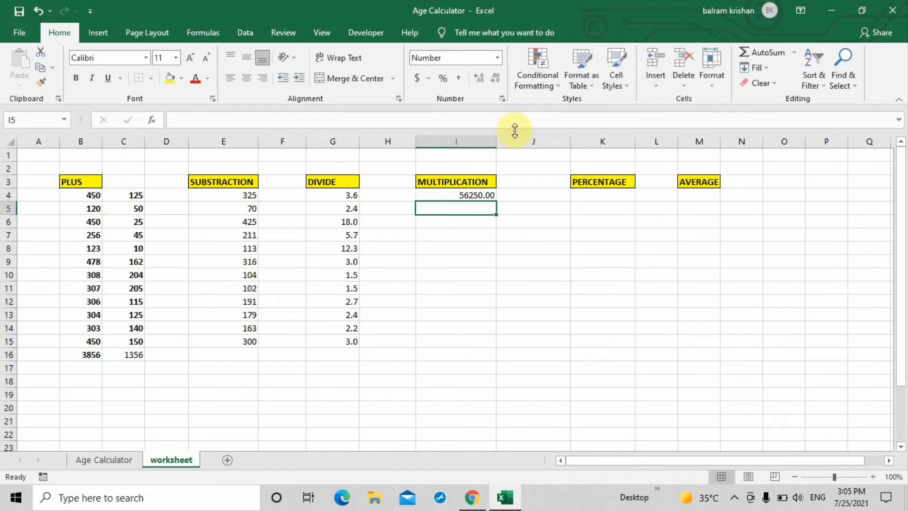
left_click(471, 195)
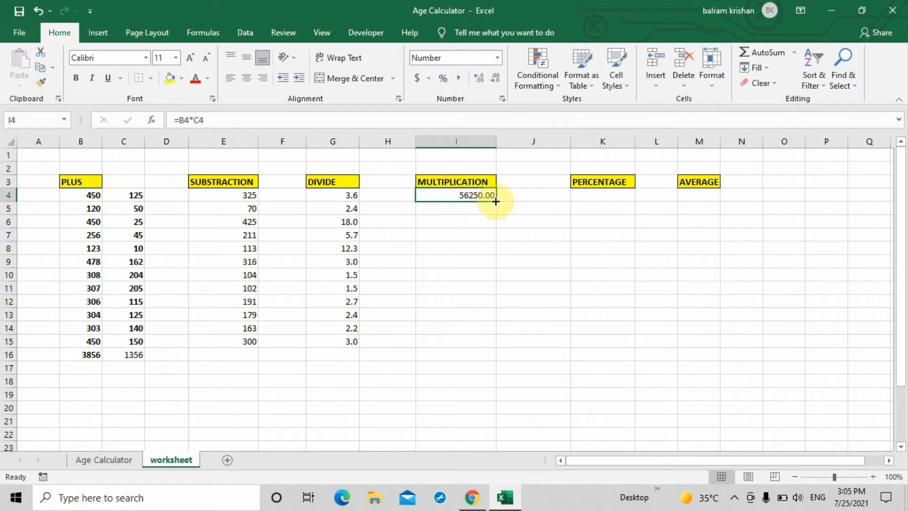
left_click_drag(496, 201, 474, 340)
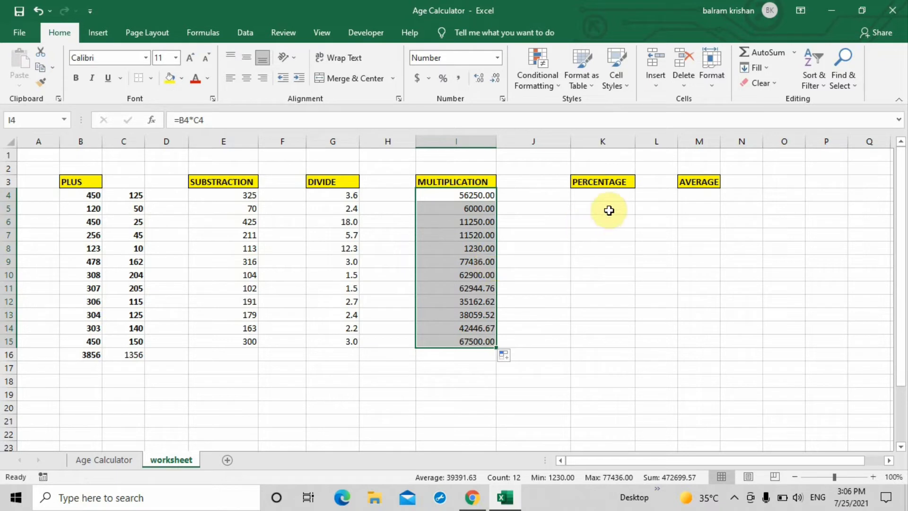
- Format the multiplication results in I4:I15 to show one decimal place
left_click(602, 197)
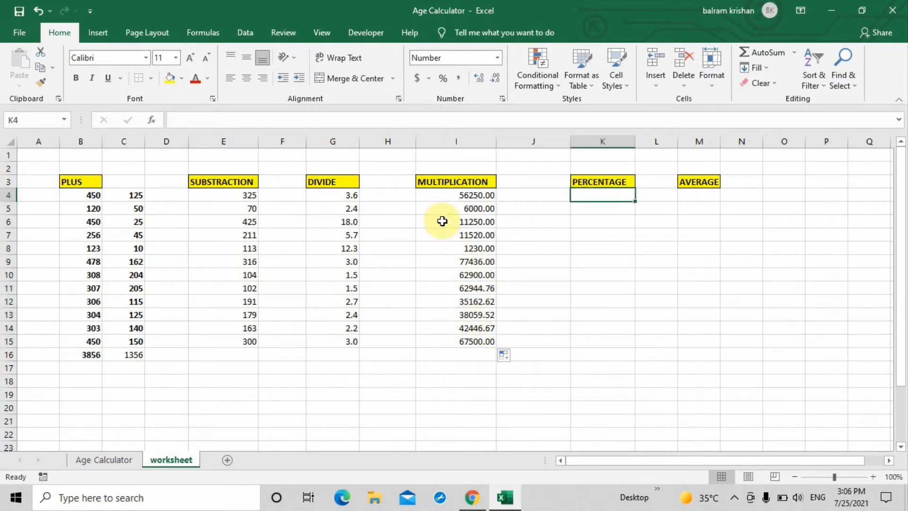
left_click_drag(443, 195, 461, 347)
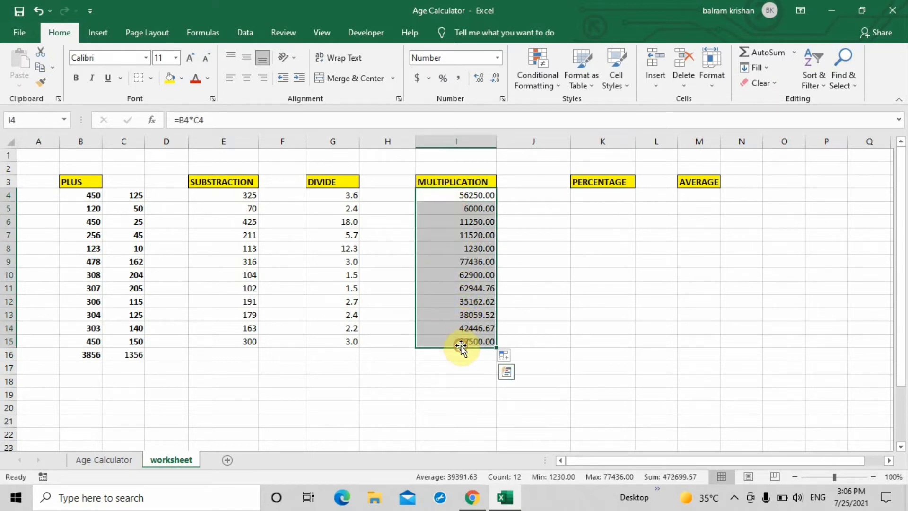
left_click(493, 80)
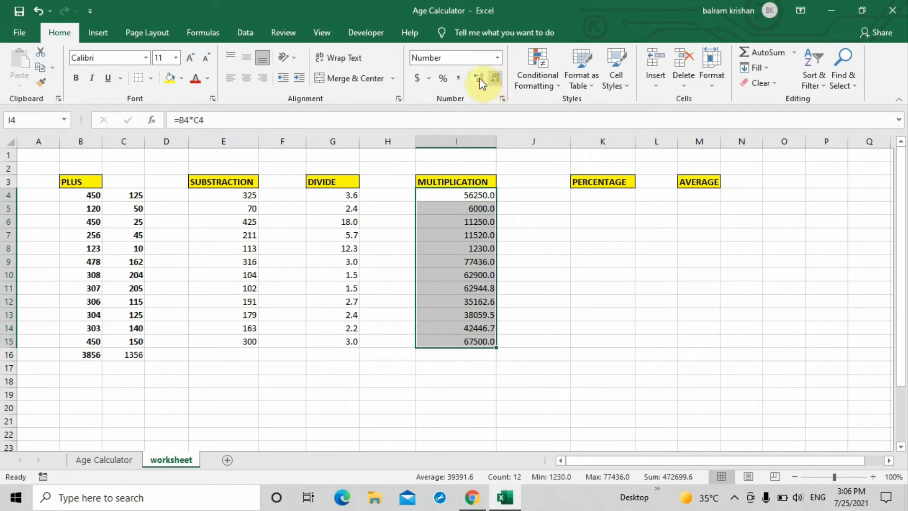
left_click(478, 78)
left_click(478, 78)
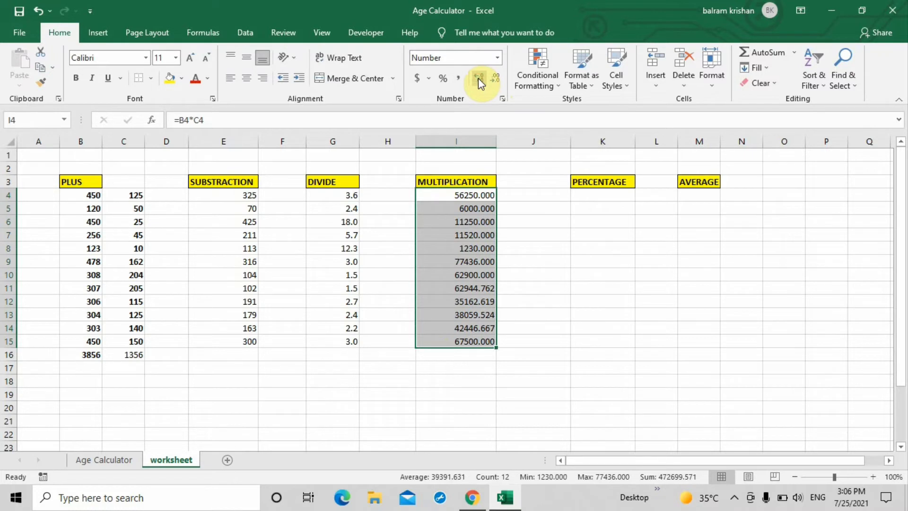
left_click(492, 81)
left_click(492, 80)
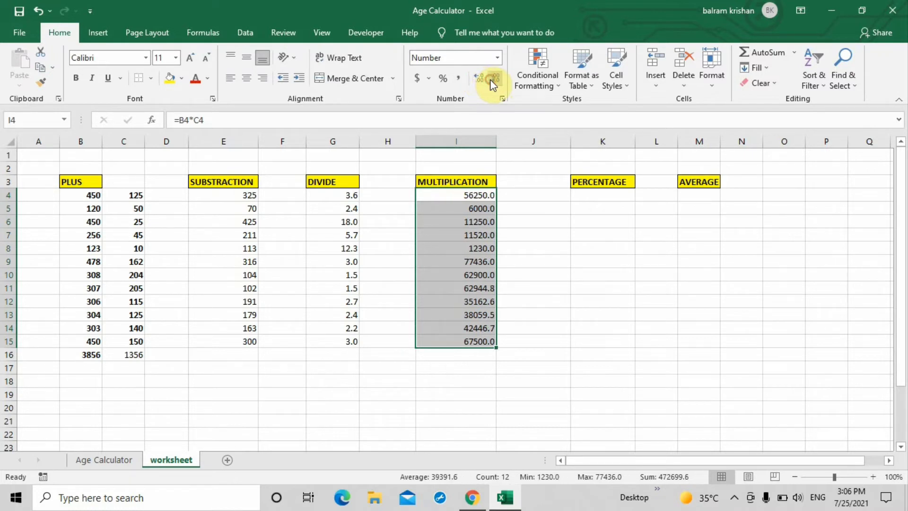
left_click(556, 191)
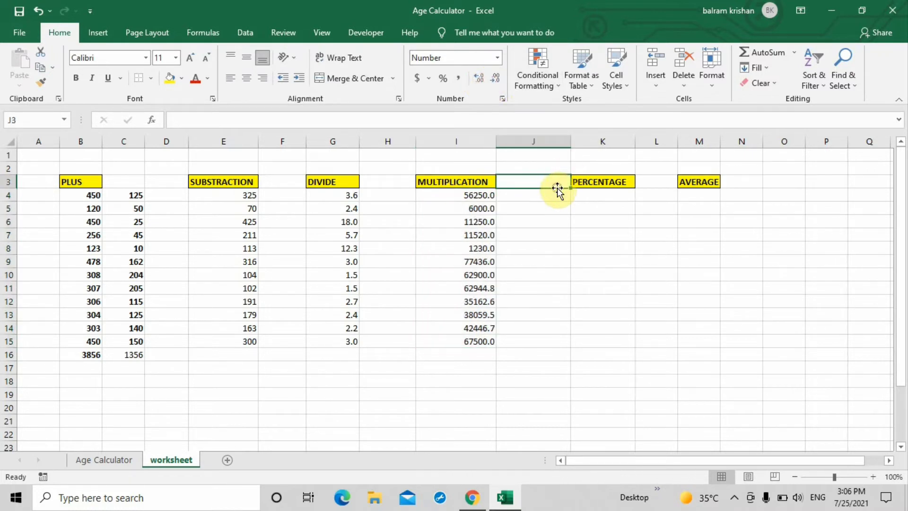
left_click(585, 200)
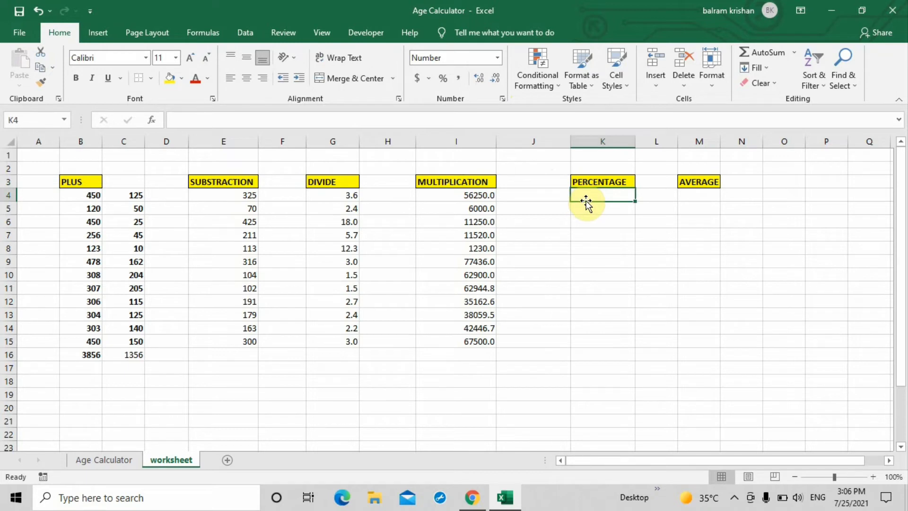
type("=")
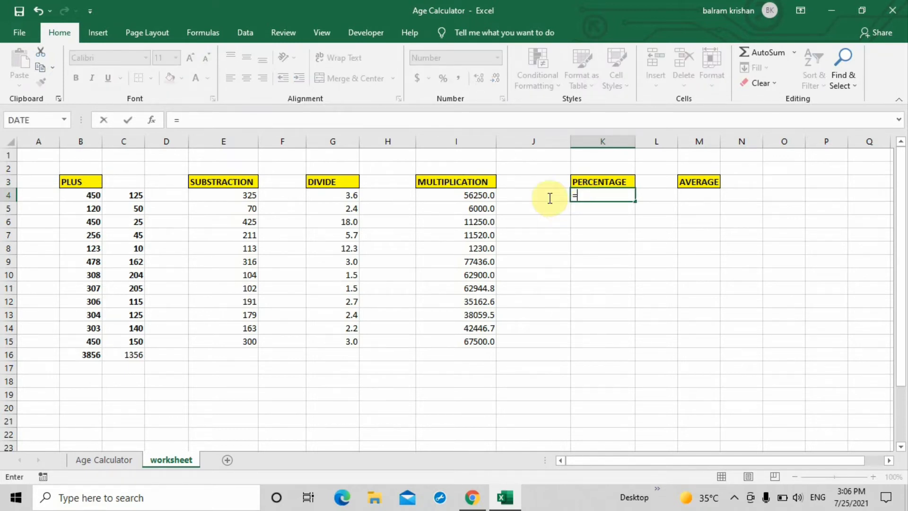
left_click(127, 198)
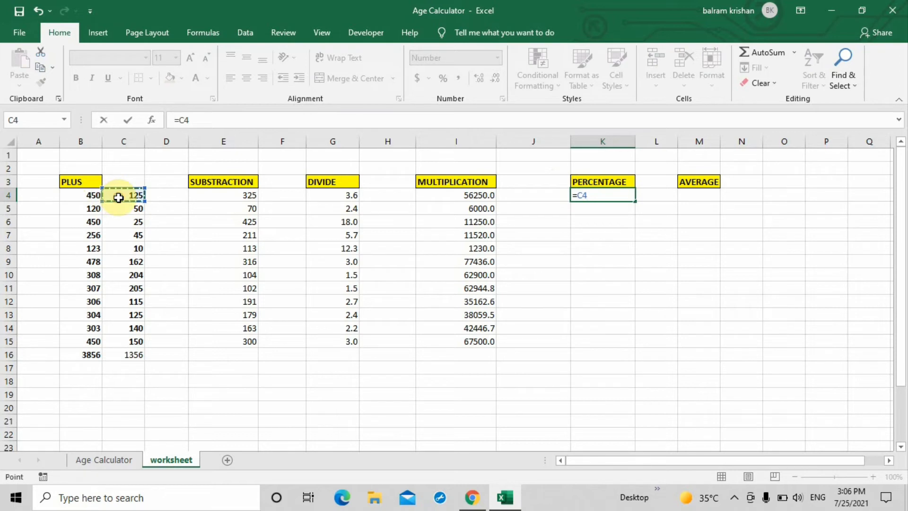
type("/100")
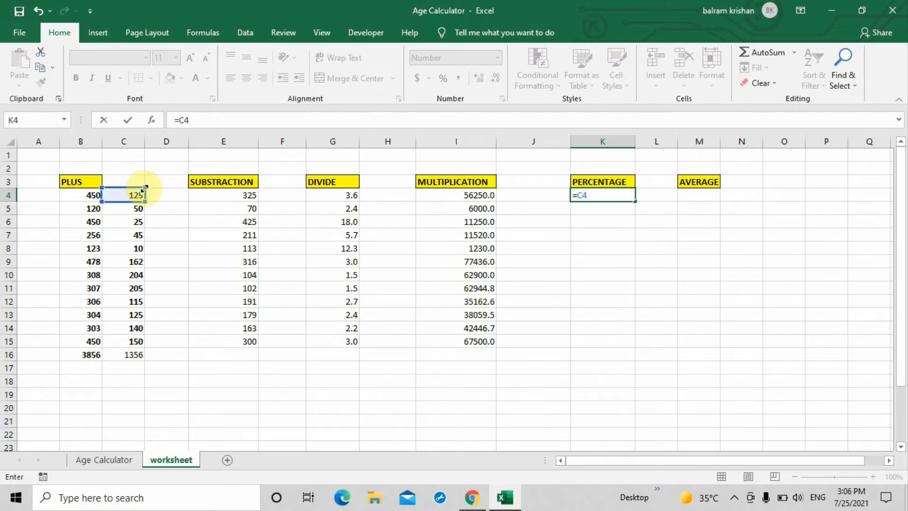
left_click(137, 193)
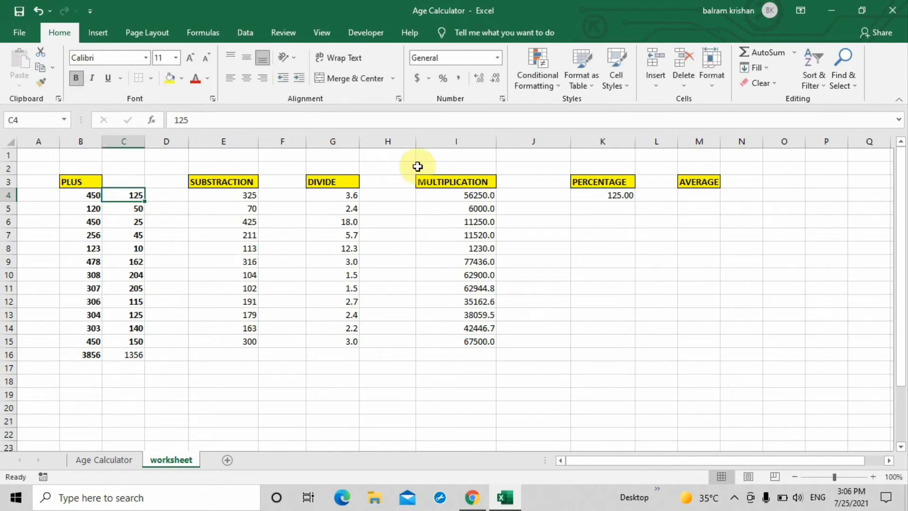
- Replace the formula in K4 under PERCENTAGE with =C4/B4*100
double_click(607, 195)
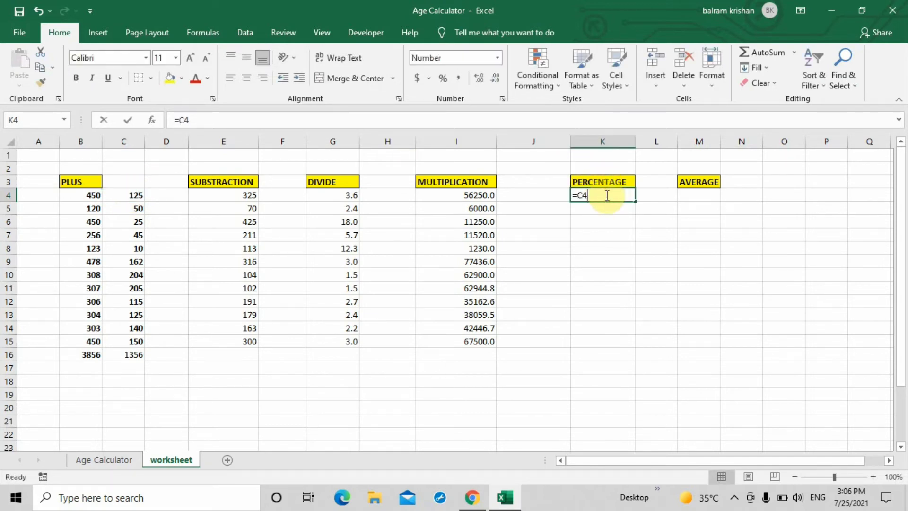
key("BackSpace")
key("BackSpace")
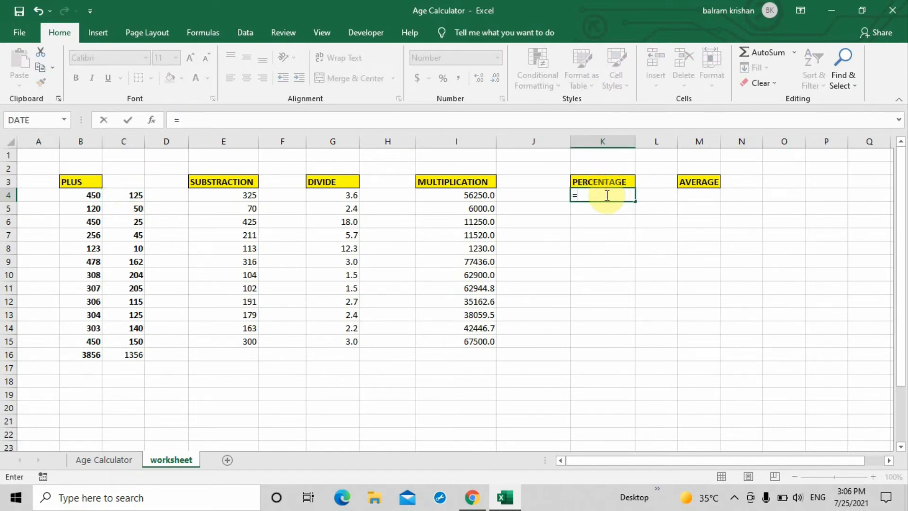
left_click(133, 196)
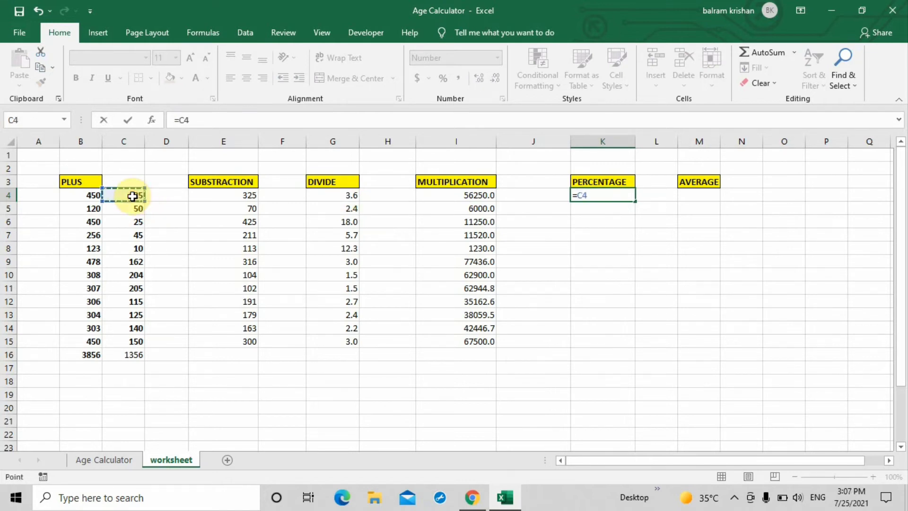
type("/")
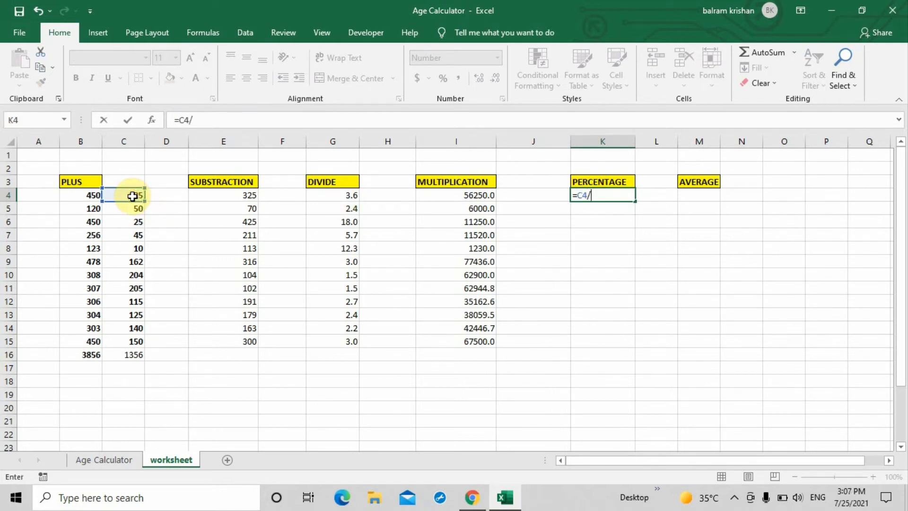
left_click(82, 197)
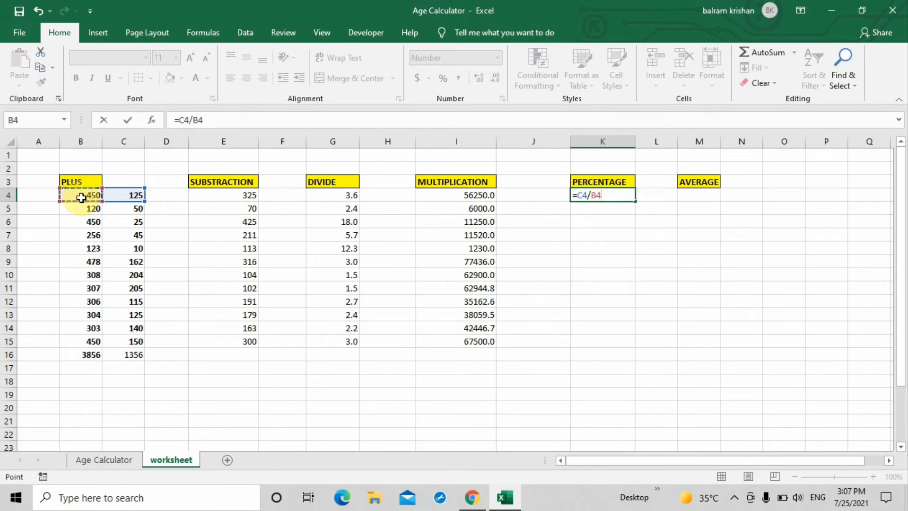
type("*")
key("Return")
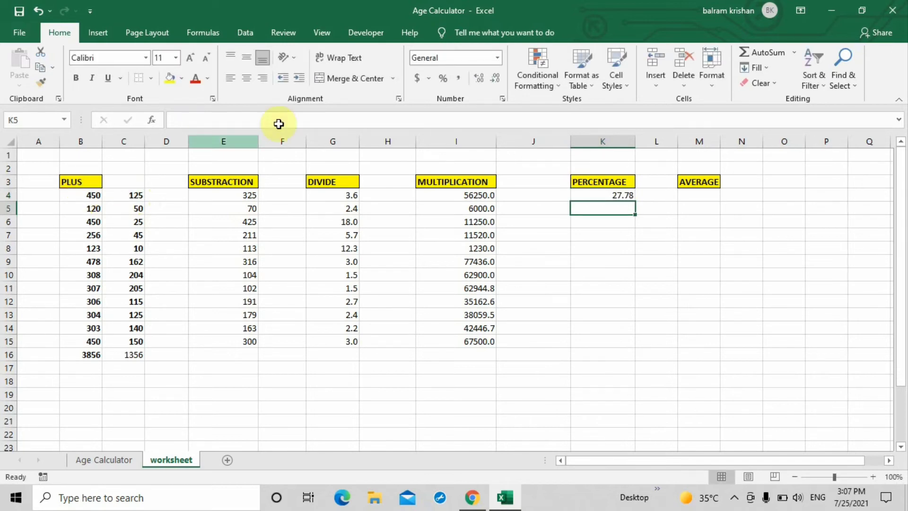
left_click(611, 195)
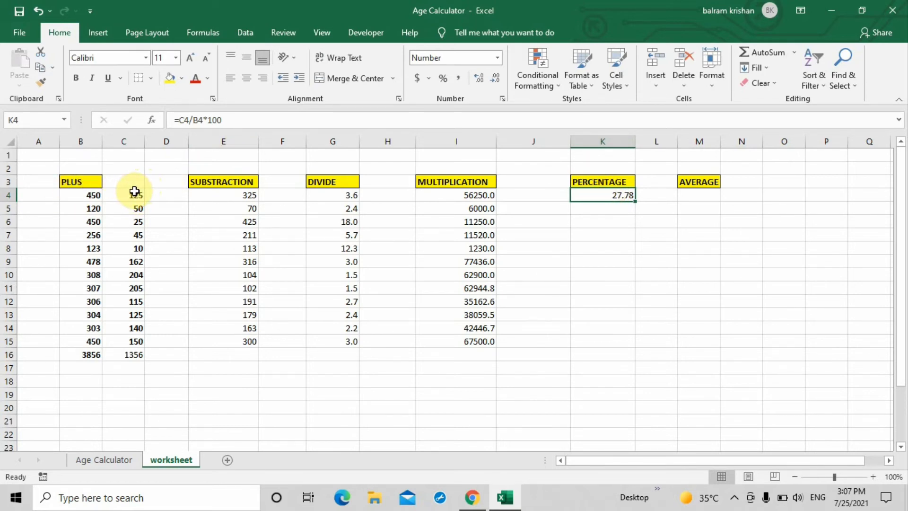
left_click(589, 232)
left_click(371, 394)
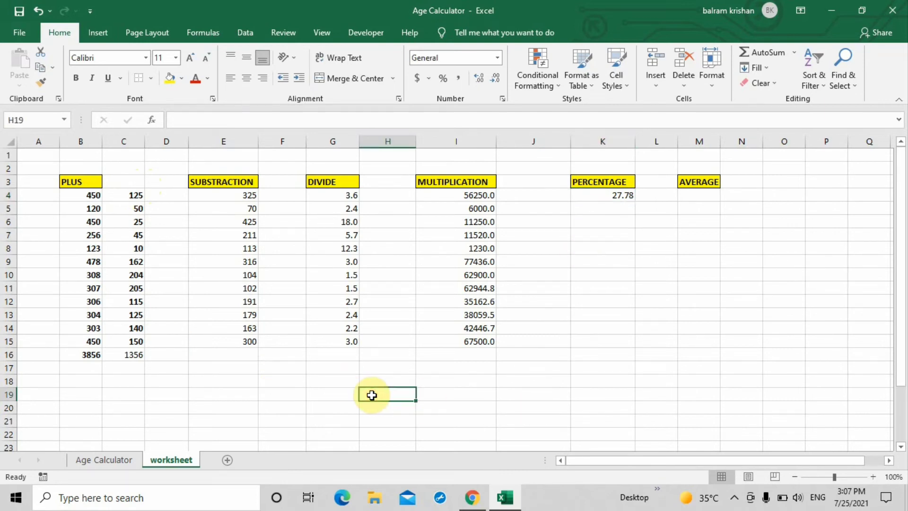
- Enter 450 in H19 and 10 in I19, and calculate ten percent in J19 with =H19/100*10
type("450")
key("Tab")
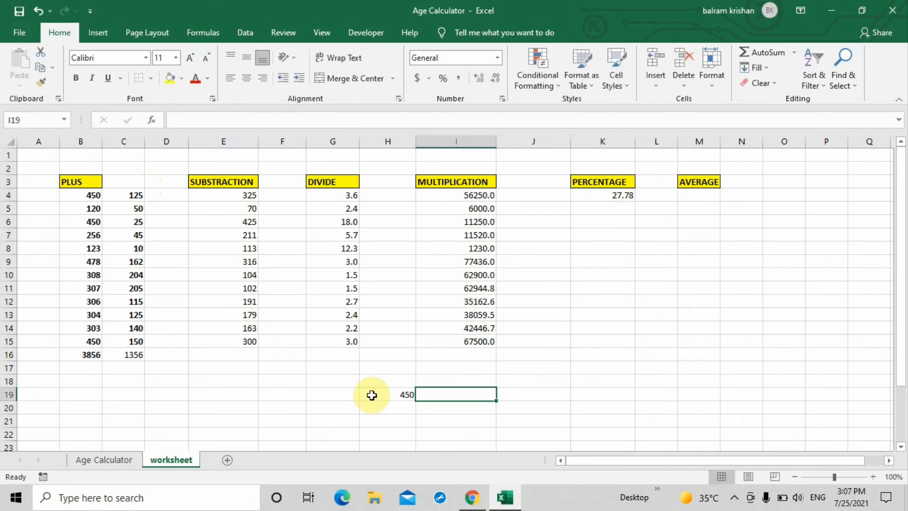
type("10")
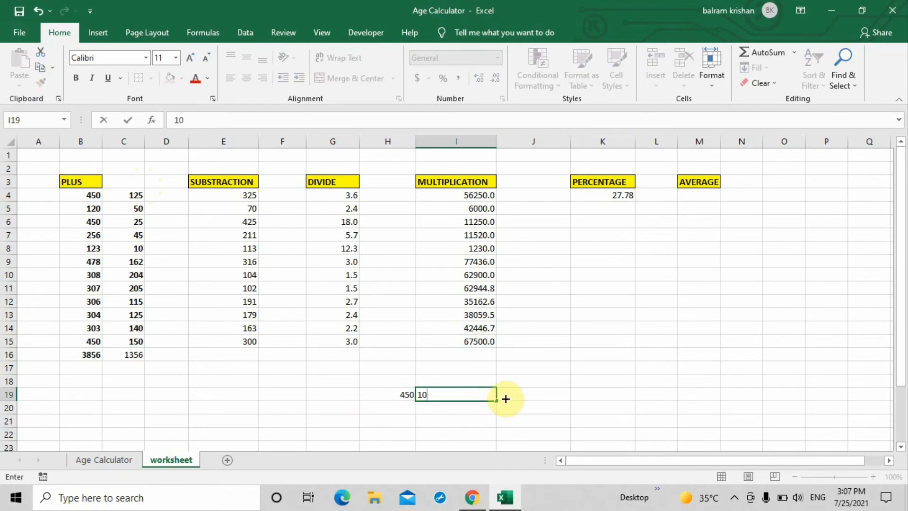
left_click(519, 392)
type("=")
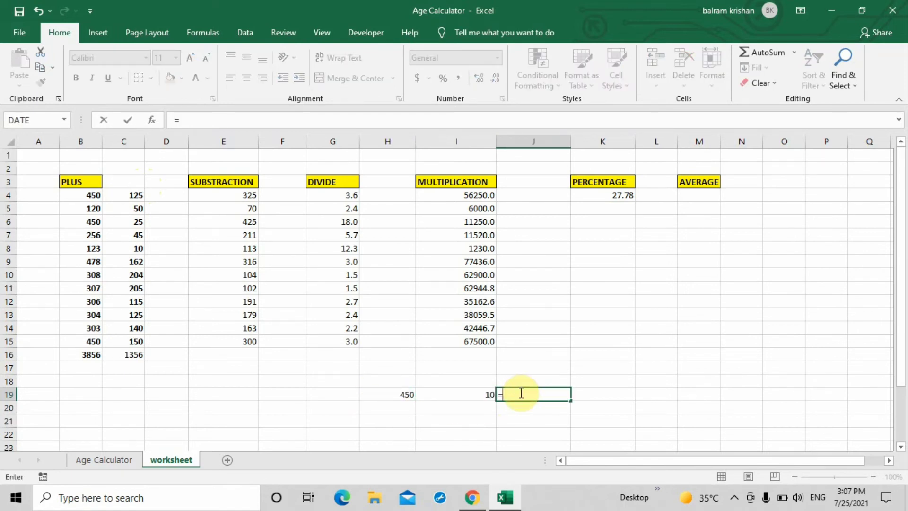
left_click(407, 396)
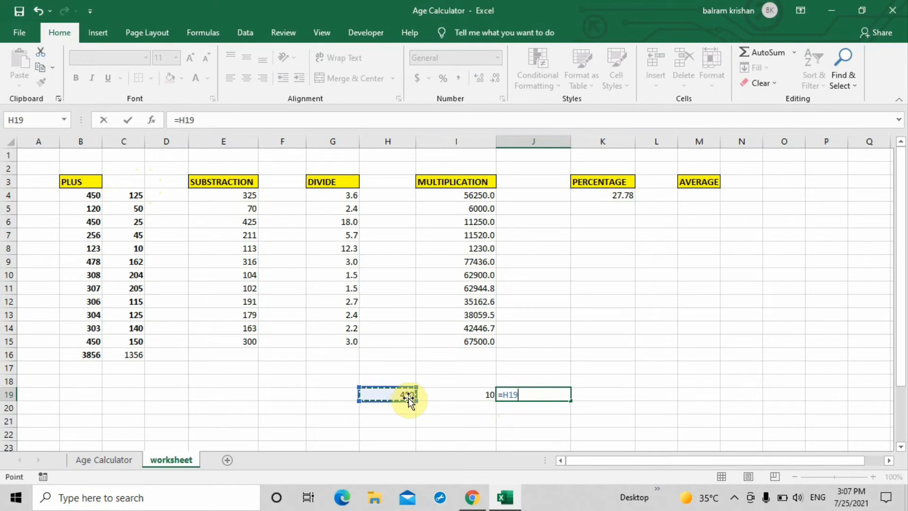
type("/100")
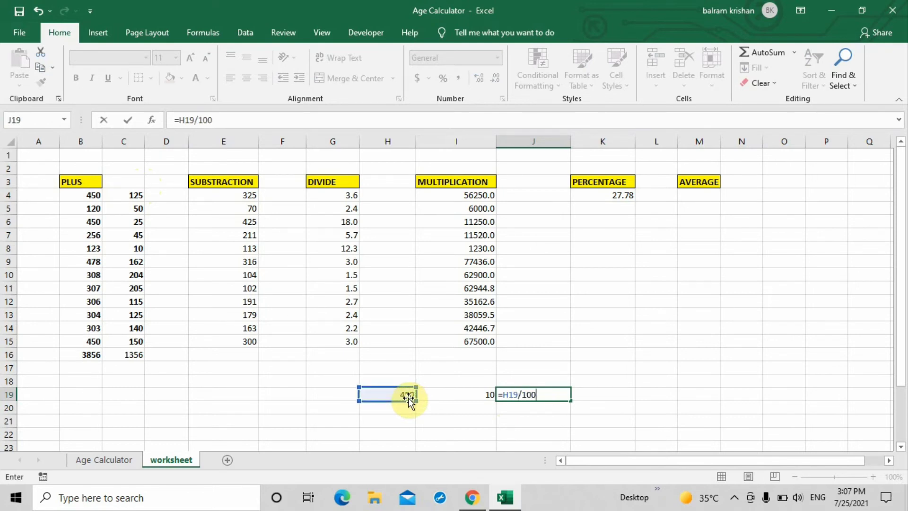
type("*10")
key("Return")
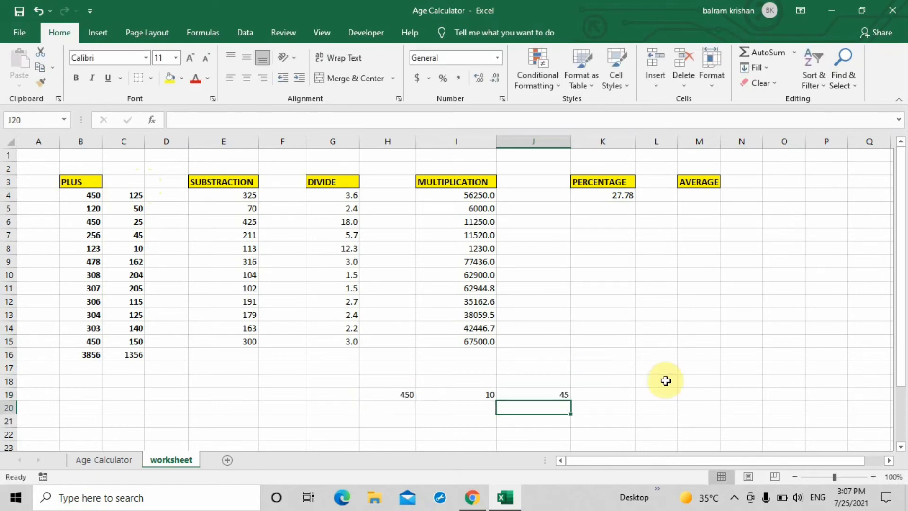
- Change the percentage formula in J19 to =H19/100*15
left_click(549, 395)
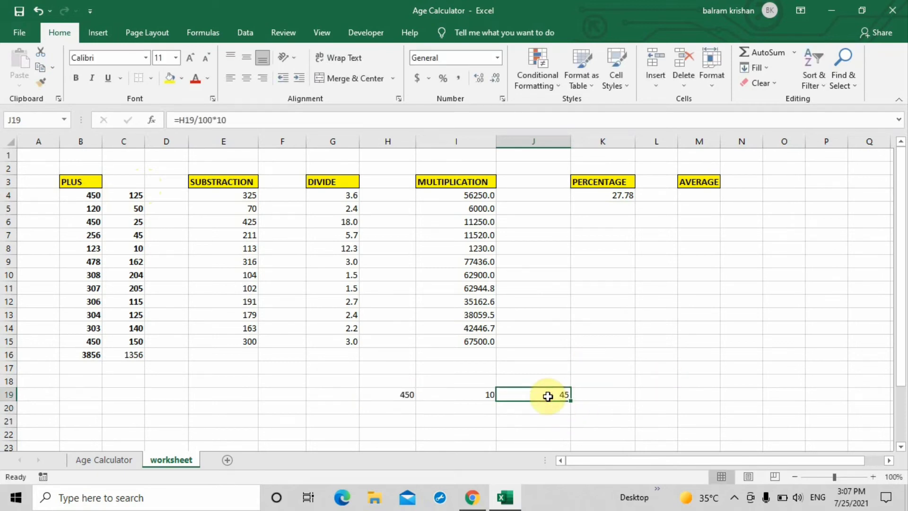
left_click(232, 120)
key("BackSpace")
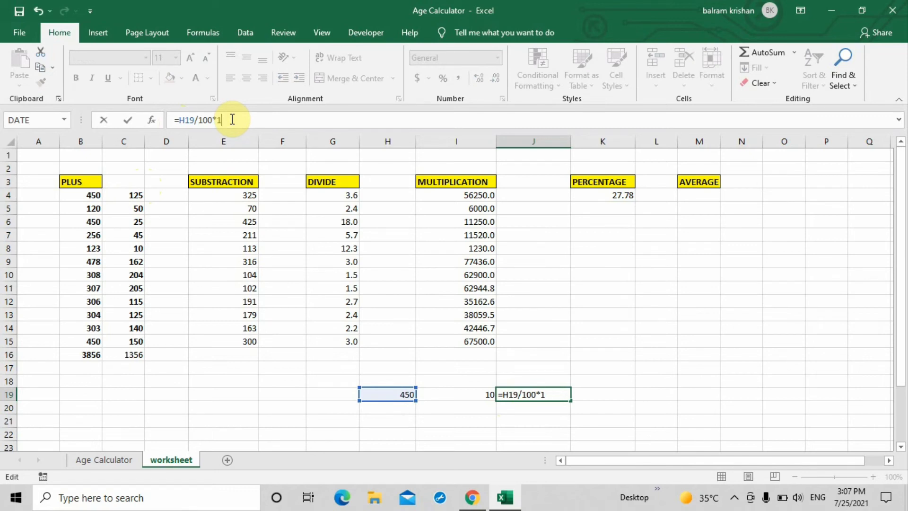
type("5")
key("Return")
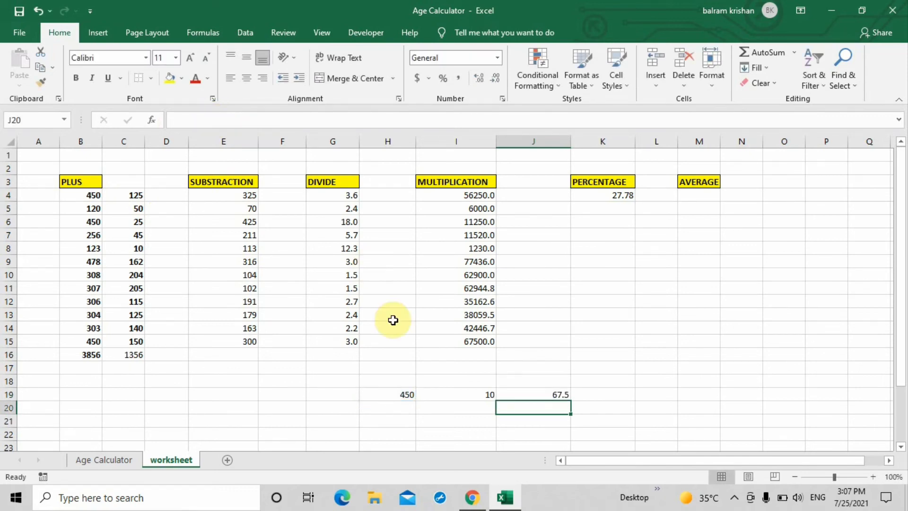
left_click(543, 393)
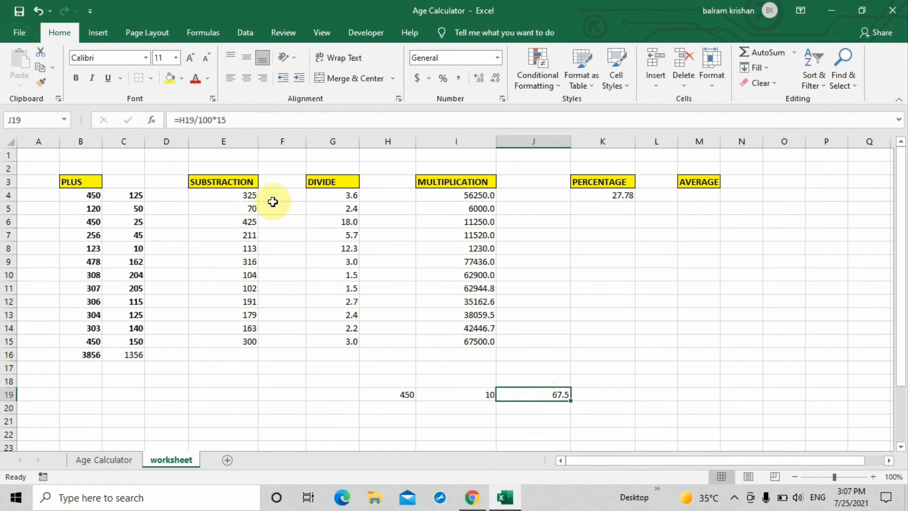
left_click(579, 391)
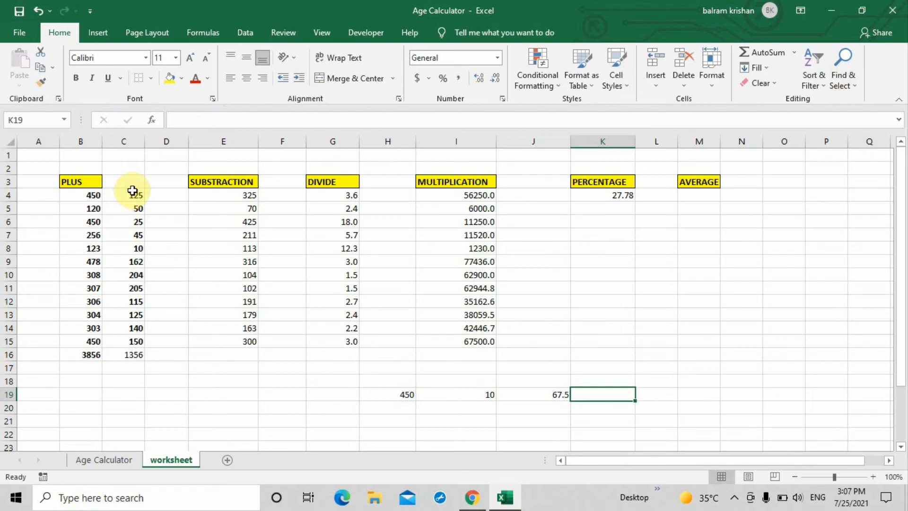
- Clear the SUM formula from C16 below the second number column
left_click(126, 356)
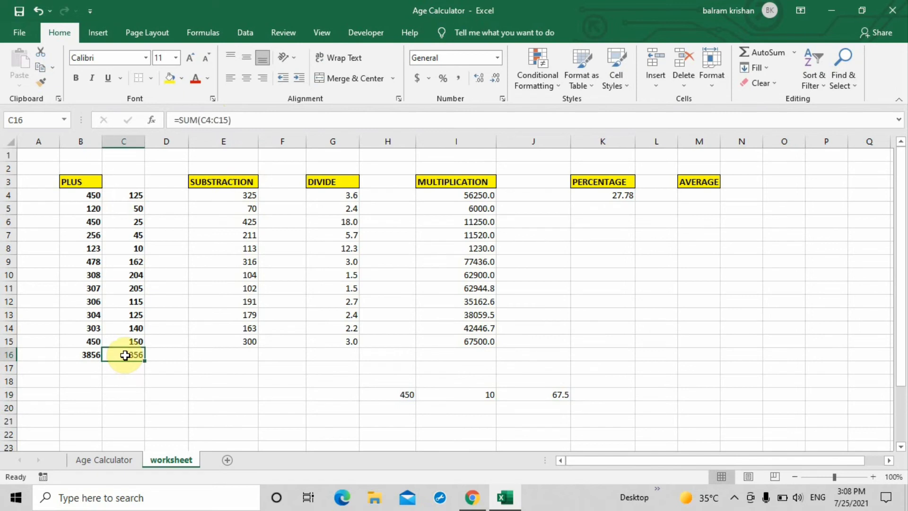
key("BackSpace")
left_click(217, 356)
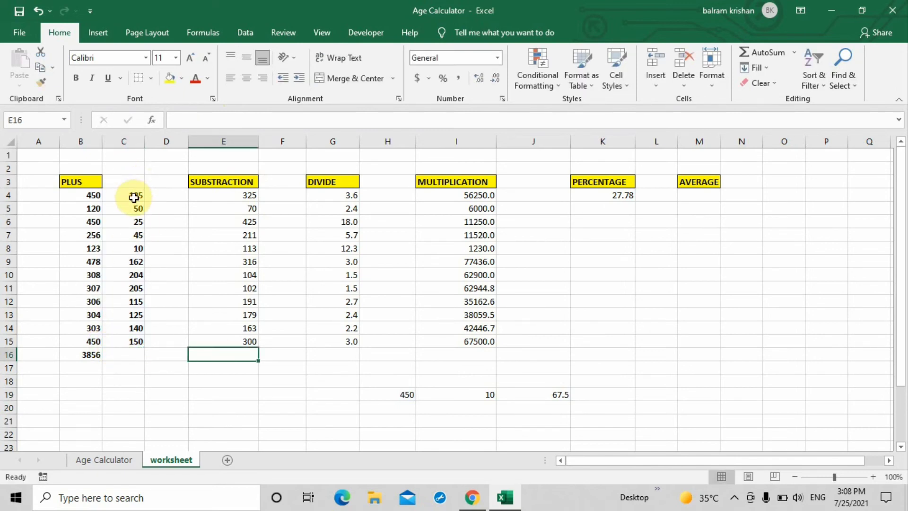
- Enter =AVERAGE(C4:C15) in C16 below the second number column
left_click(125, 353)
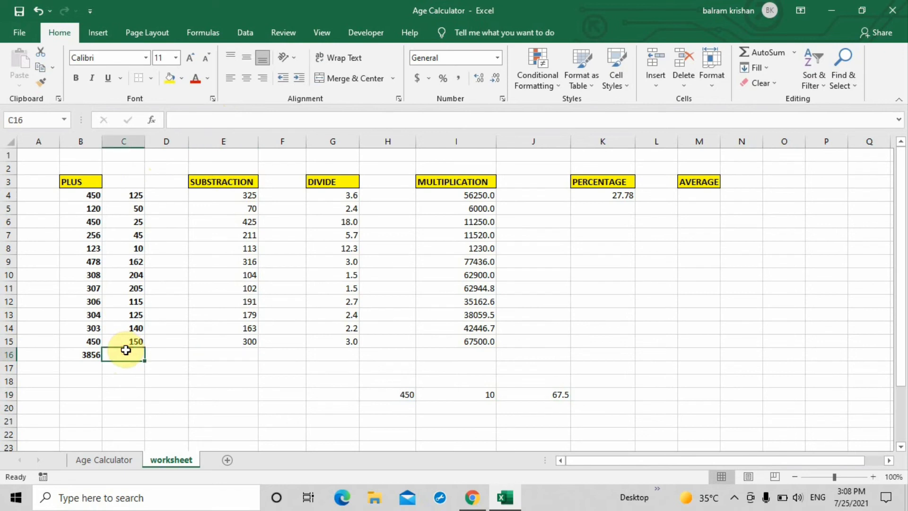
type("=A")
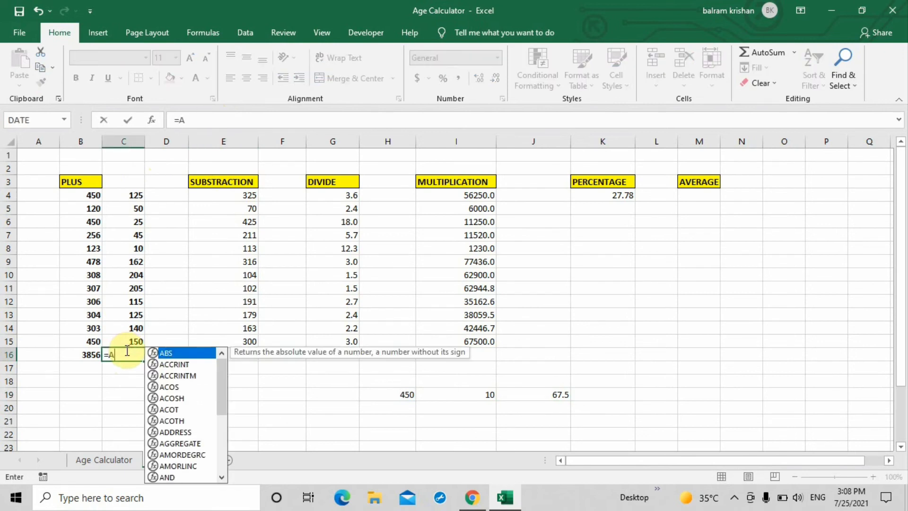
type("VERAGE")
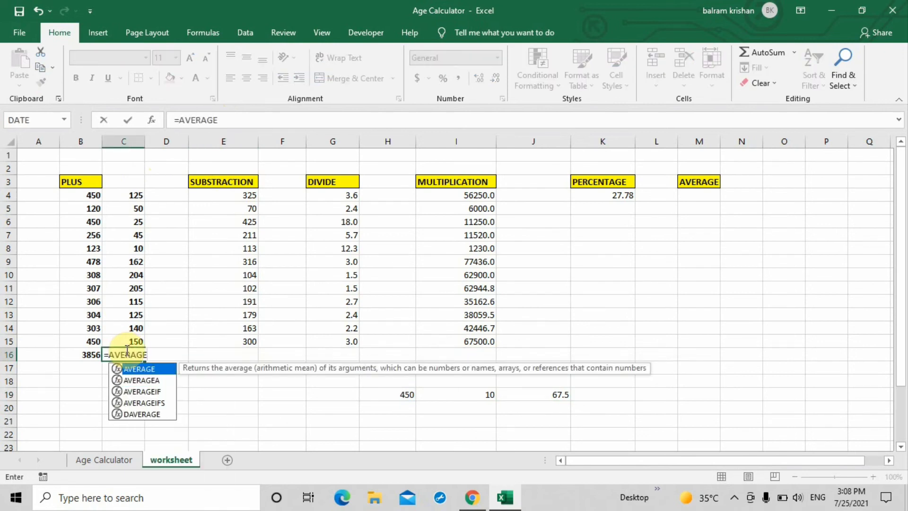
type("(")
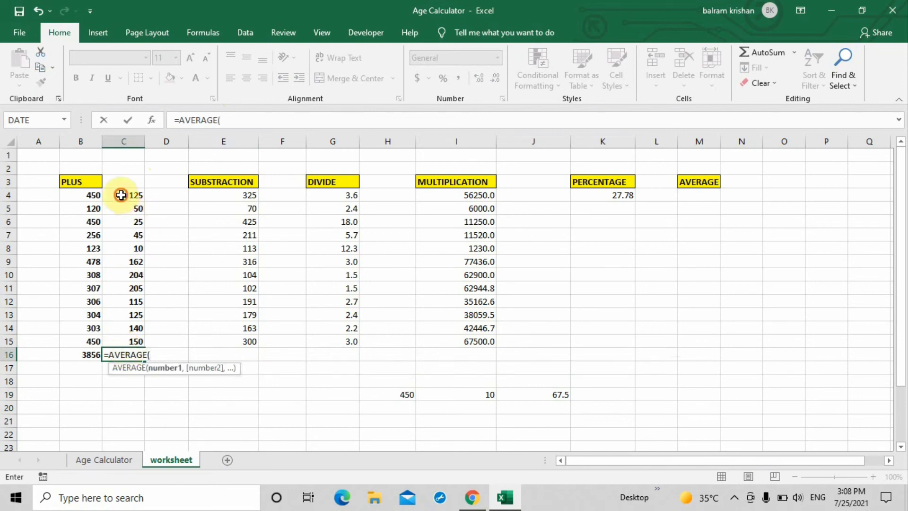
left_click_drag(121, 193, 123, 335)
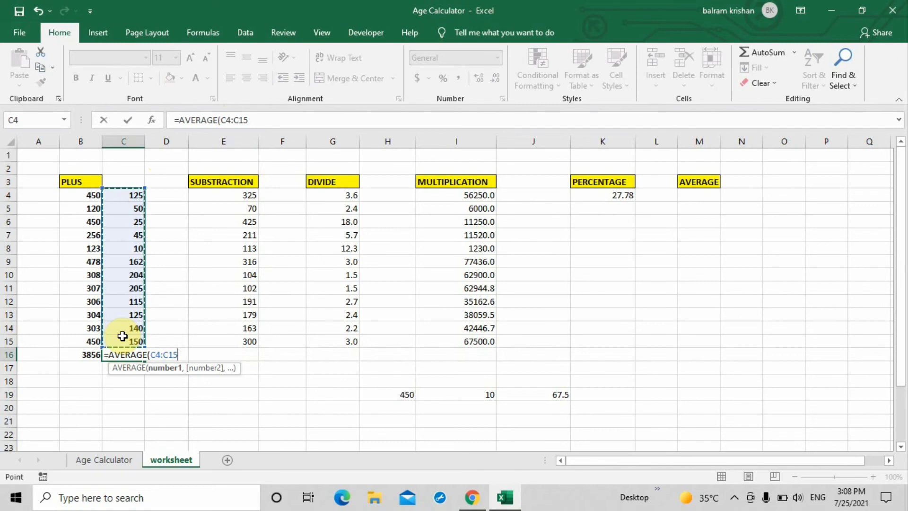
type(")")
key("Return")
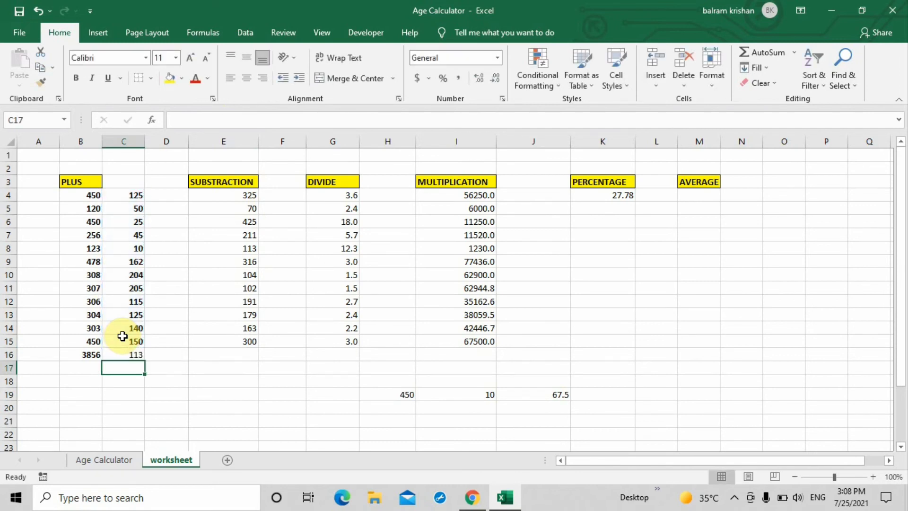
- Clear the AVERAGE formula from C16
left_click(129, 355)
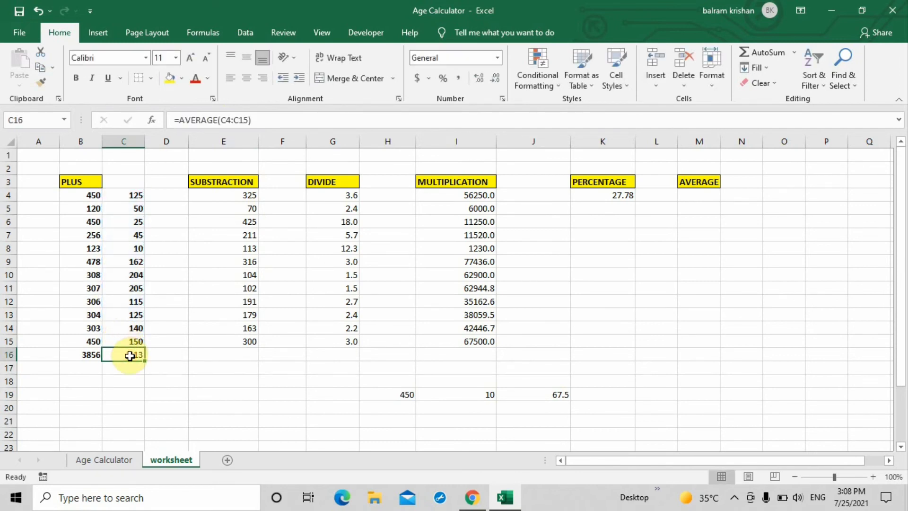
key("Delete")
left_click(167, 219)
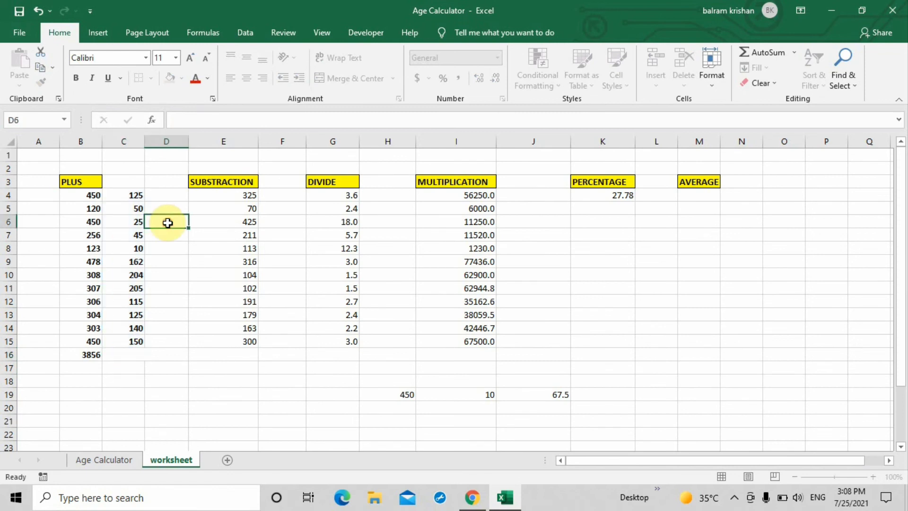
- Insert the average of C4:C15 into C16 using the Average total in Quick Analysis
left_click_drag(121, 194, 127, 341)
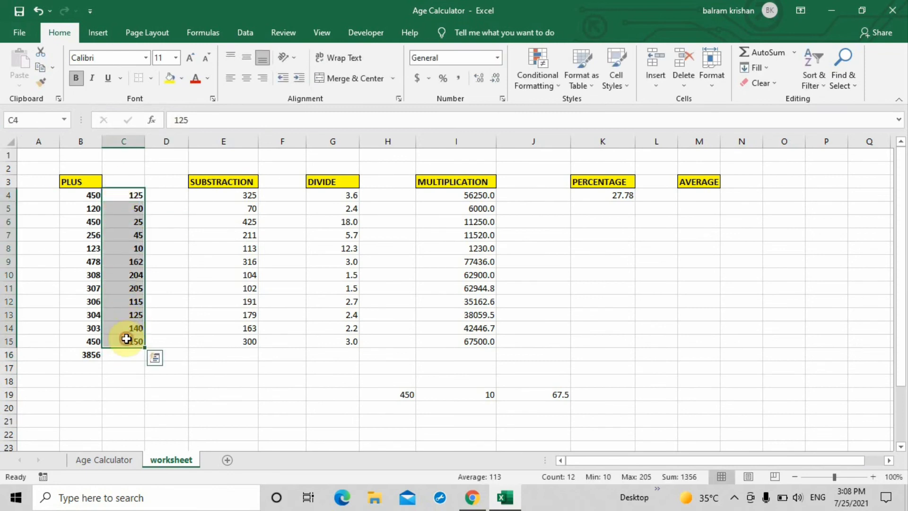
left_click(157, 359)
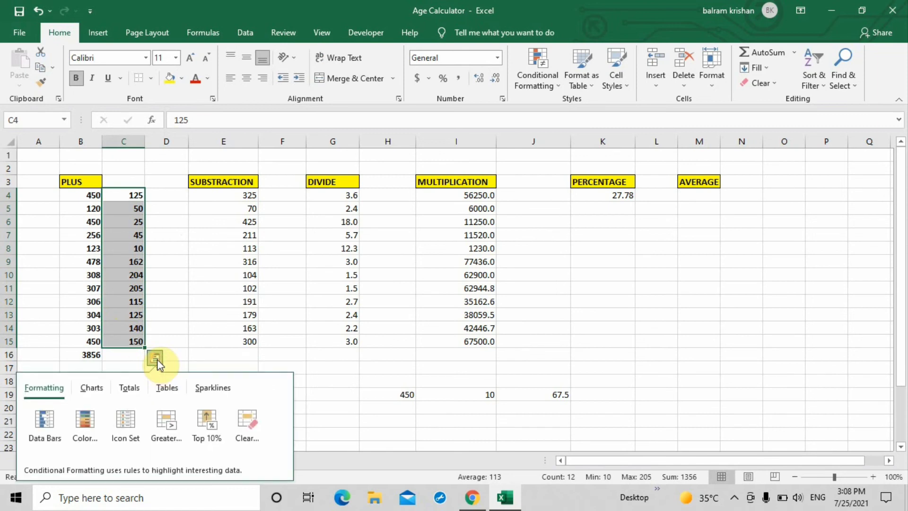
left_click(128, 387)
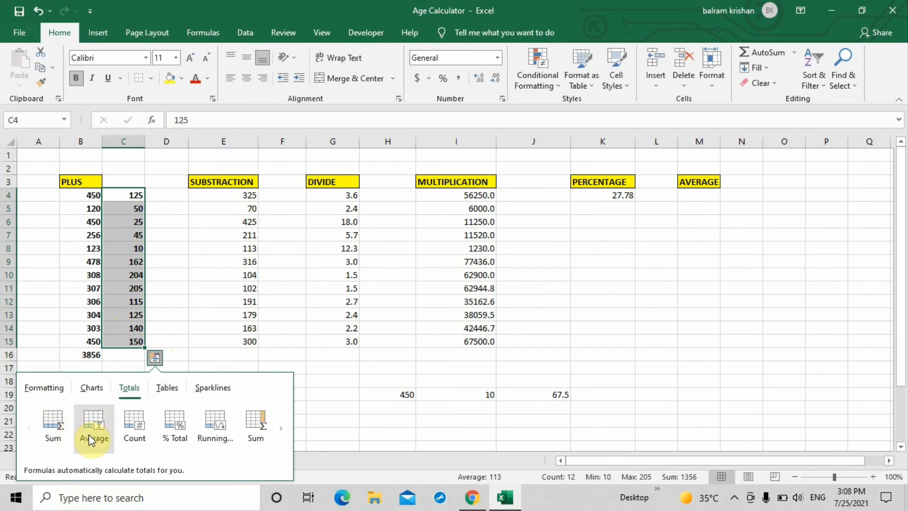
left_click(89, 434)
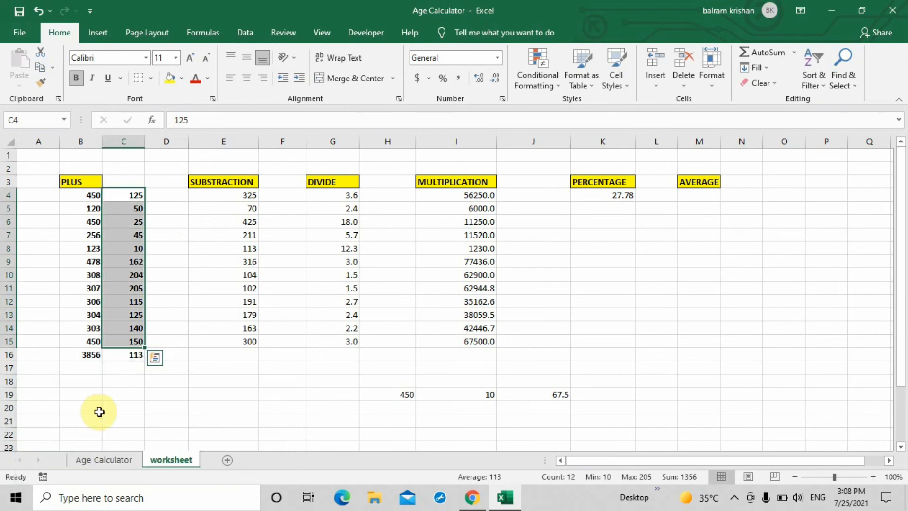
left_click(124, 355)
left_click(196, 355)
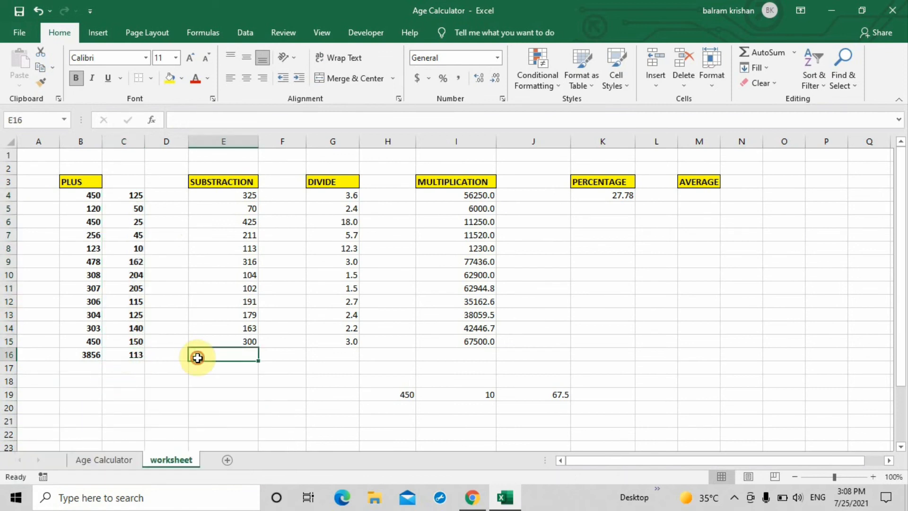
left_click_drag(132, 199, 117, 339)
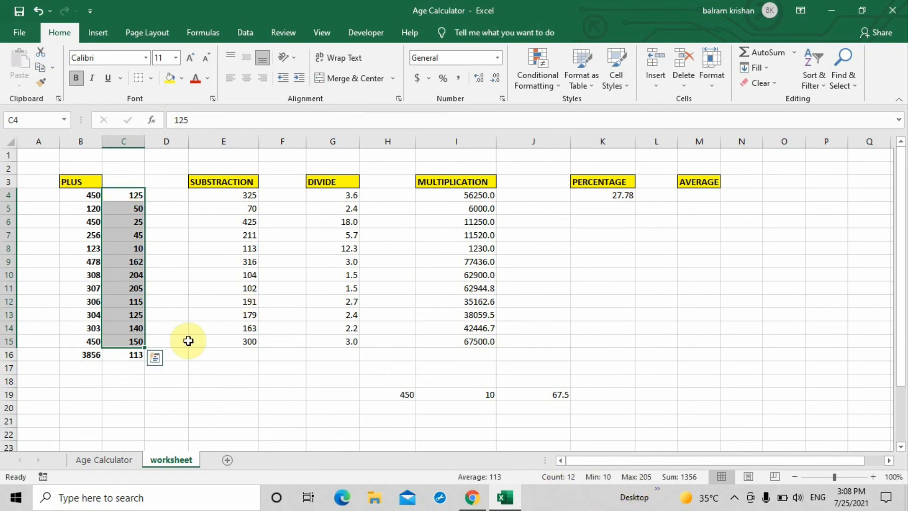
left_click(608, 285)
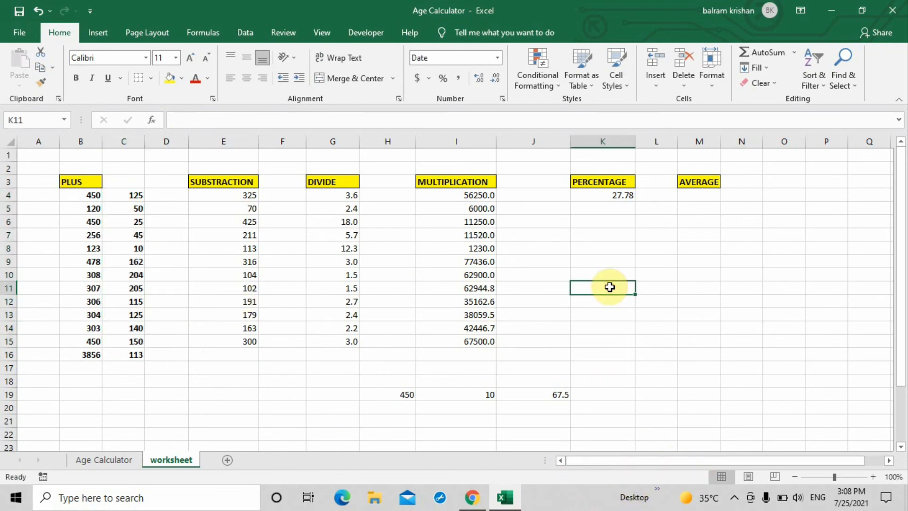